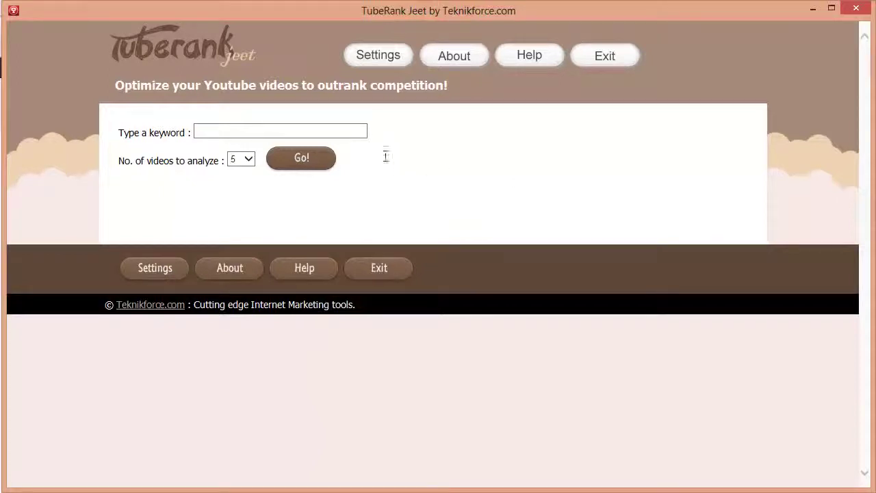
Enter the keyword 'android smartphones' and set the number of videos to analyze to 10.
left_click(356, 135)
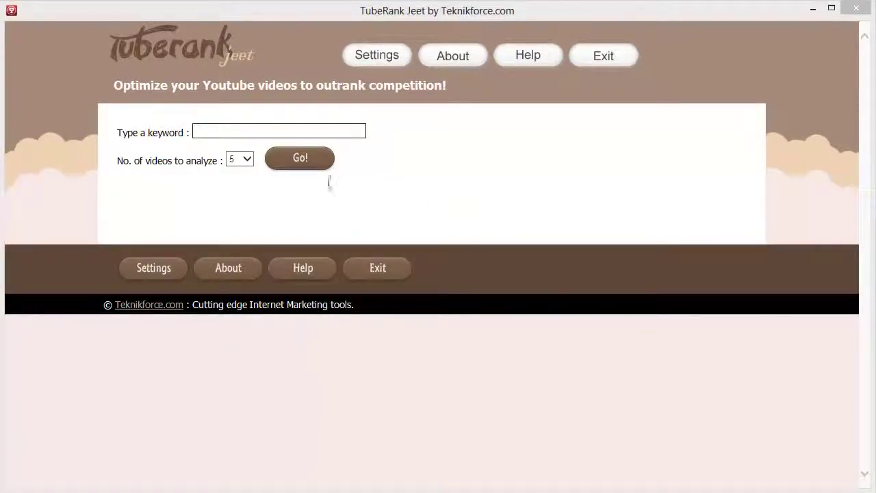
left_click(329, 133)
type("android smartphones")
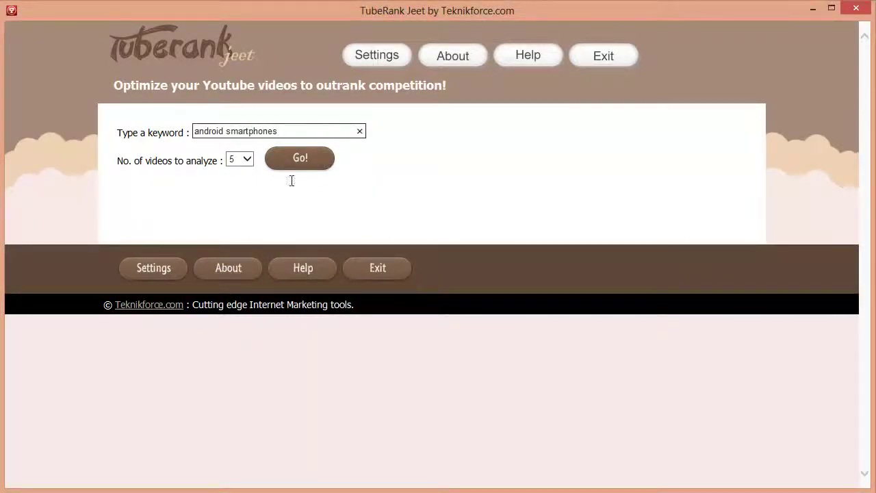
left_click(248, 165)
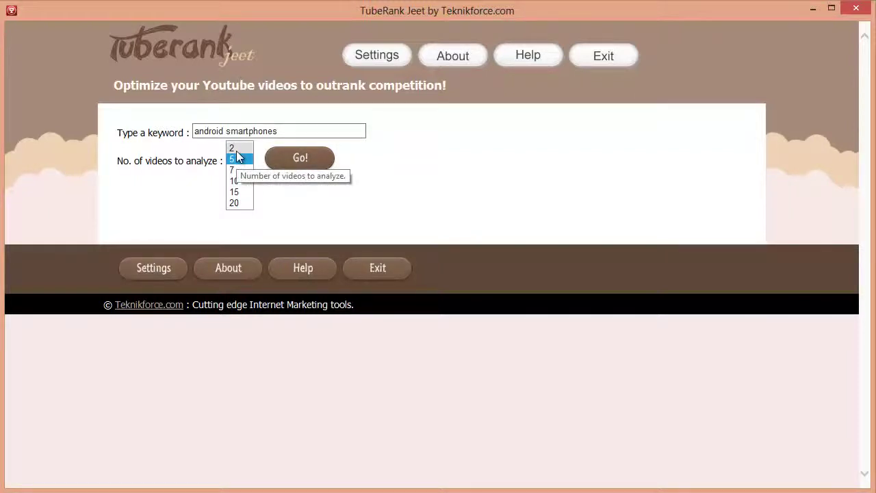
left_click(236, 149)
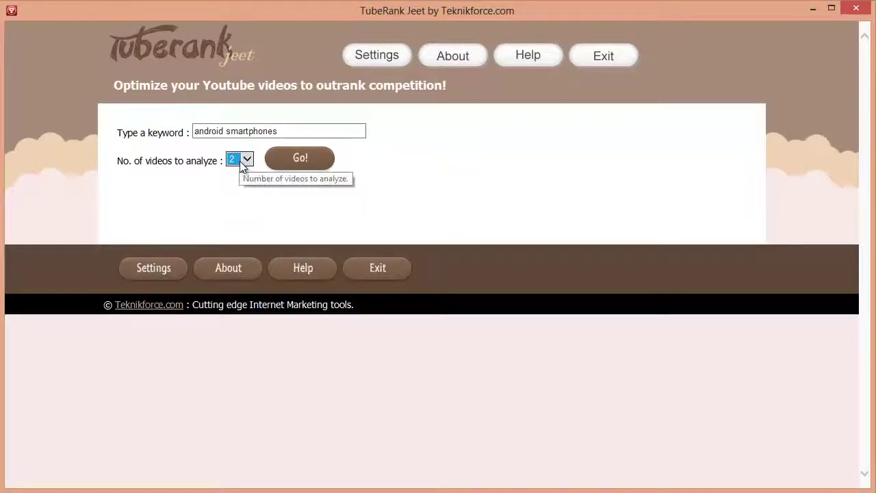
left_click(238, 161)
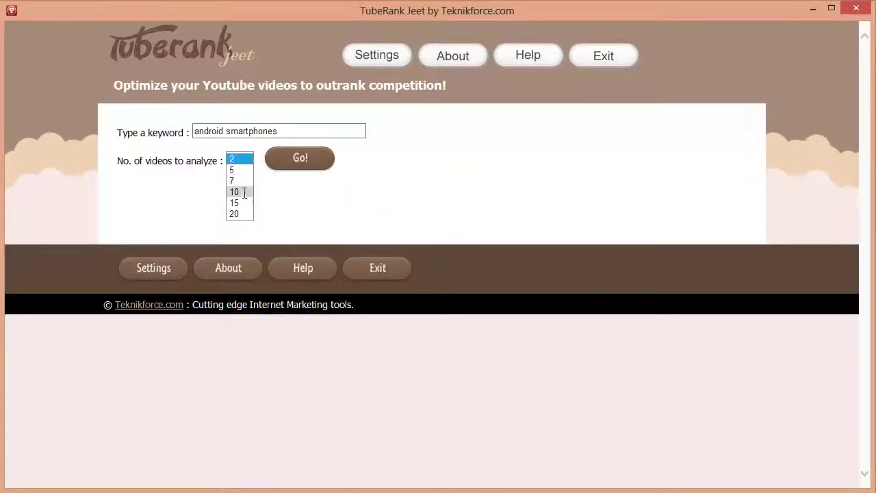
left_click(244, 192)
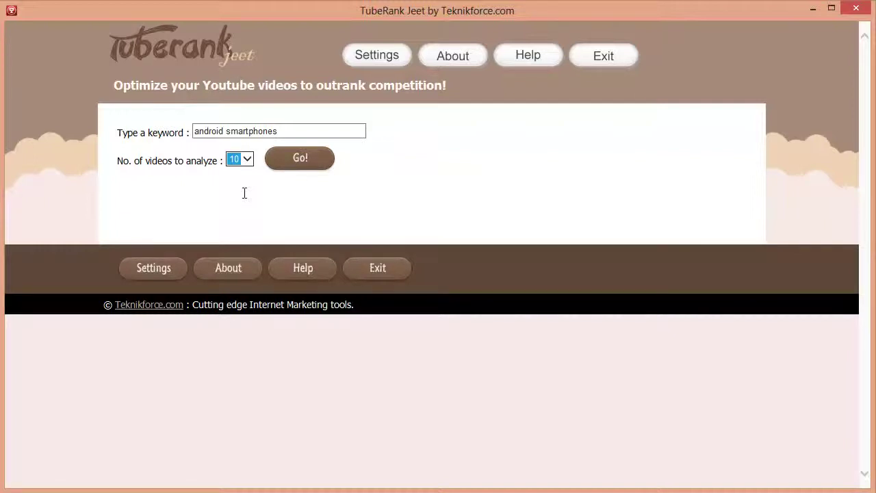
Run the android smartphones analysis, browse the ten results, and briefly preview the Sony SmartWatch 2 video.
left_click(291, 163)
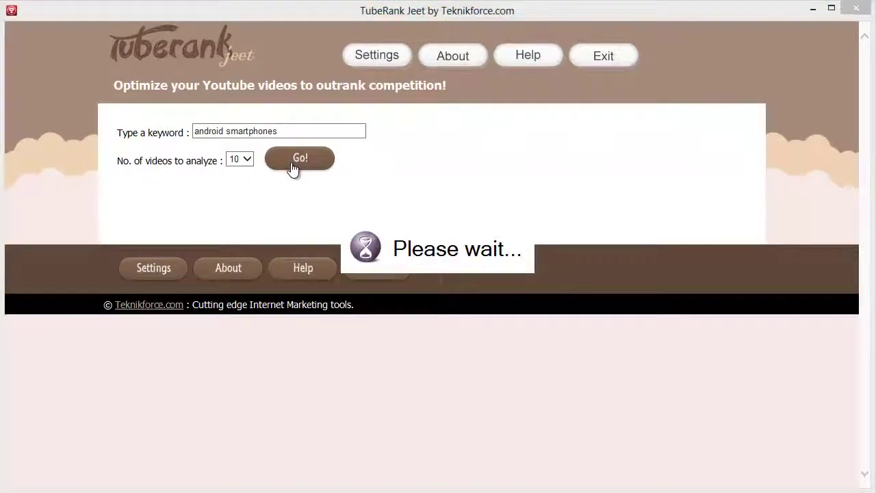
scroll(669, 211, "down", 3)
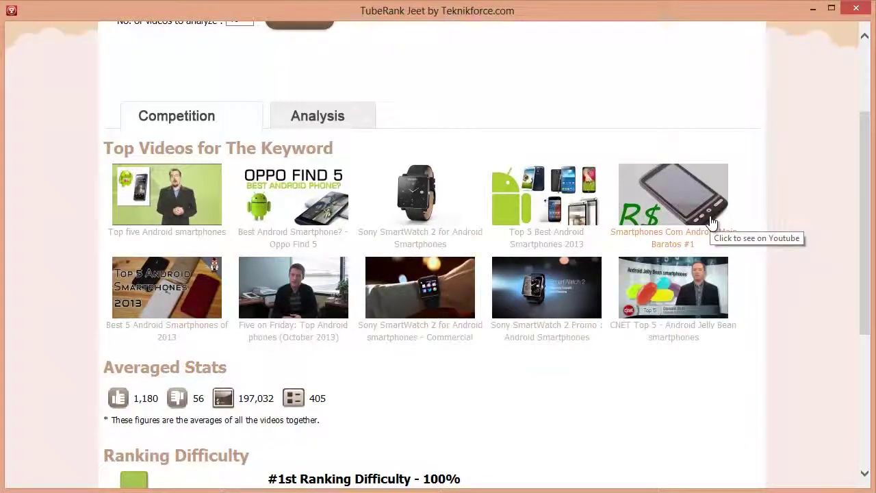
scroll(712, 222, "down", 2)
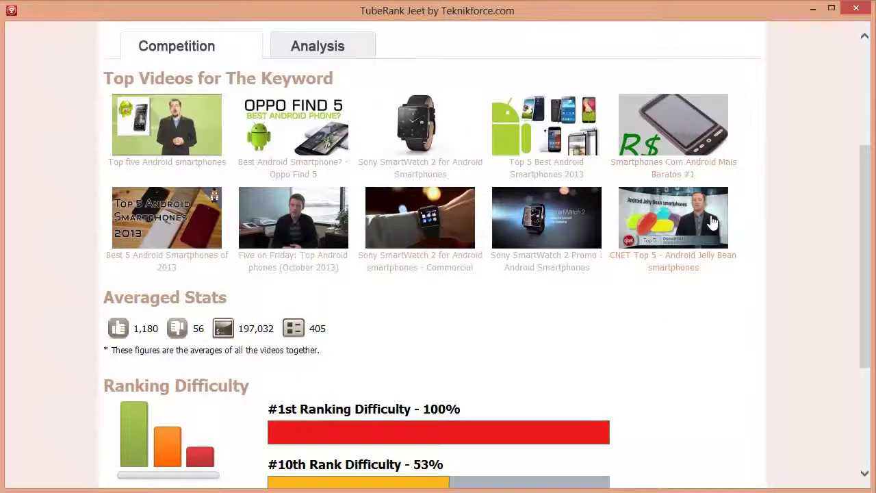
scroll(713, 223, "up", 2)
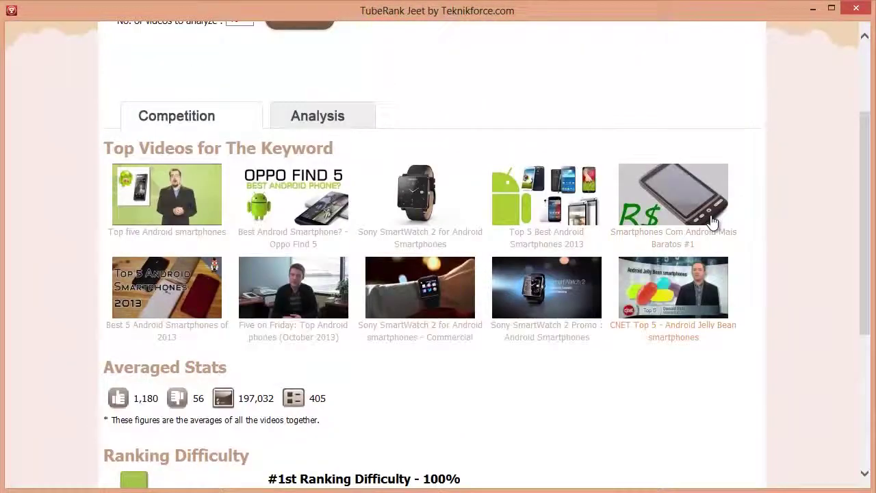
left_click(441, 182)
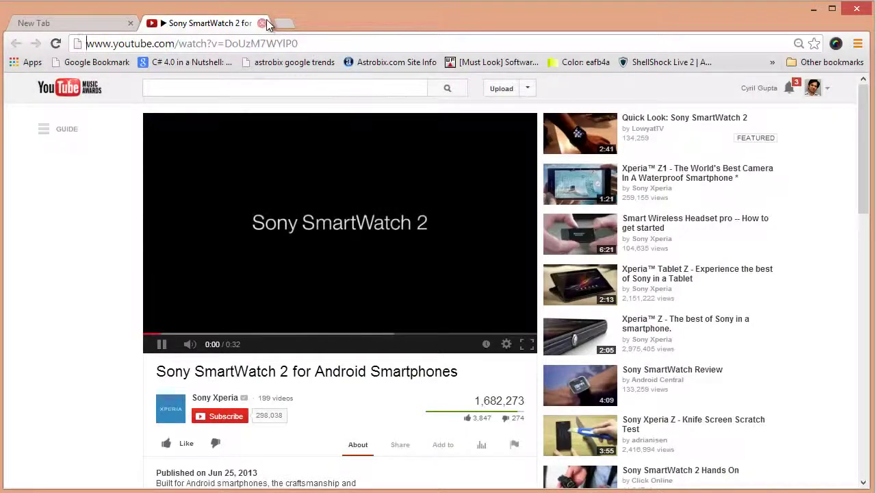
left_click(261, 23)
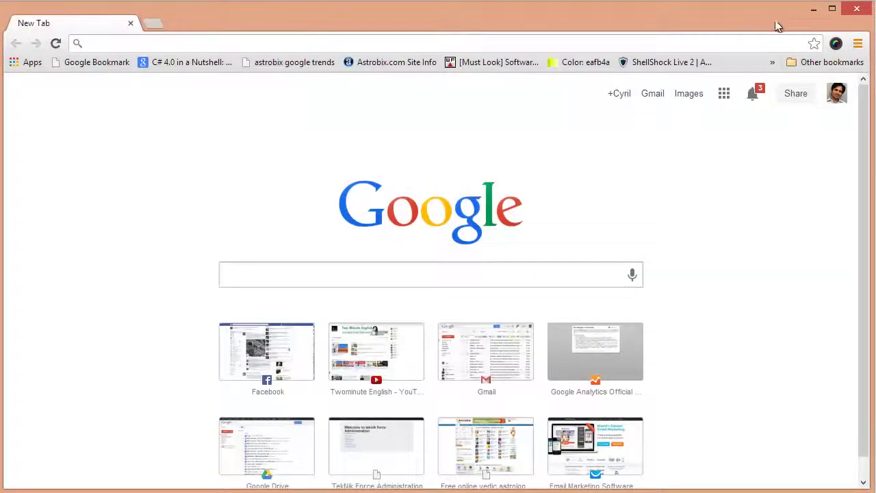
left_click(855, 13)
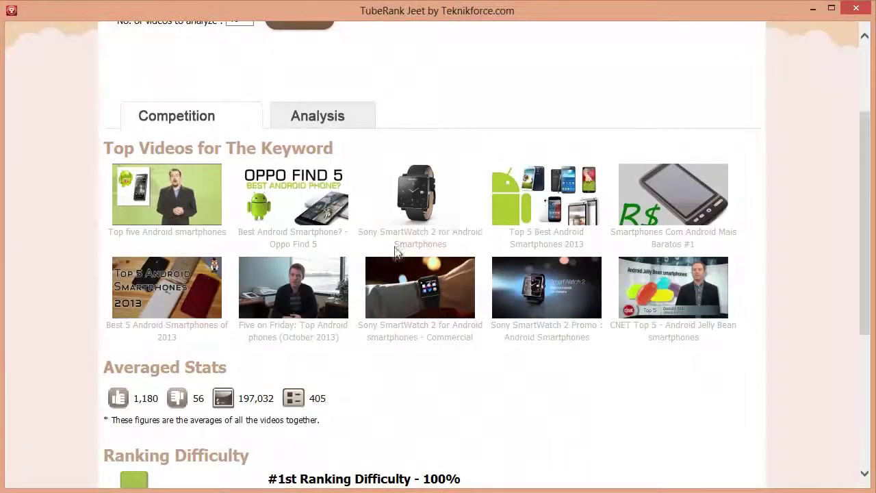
scroll(806, 296, "down", 5)
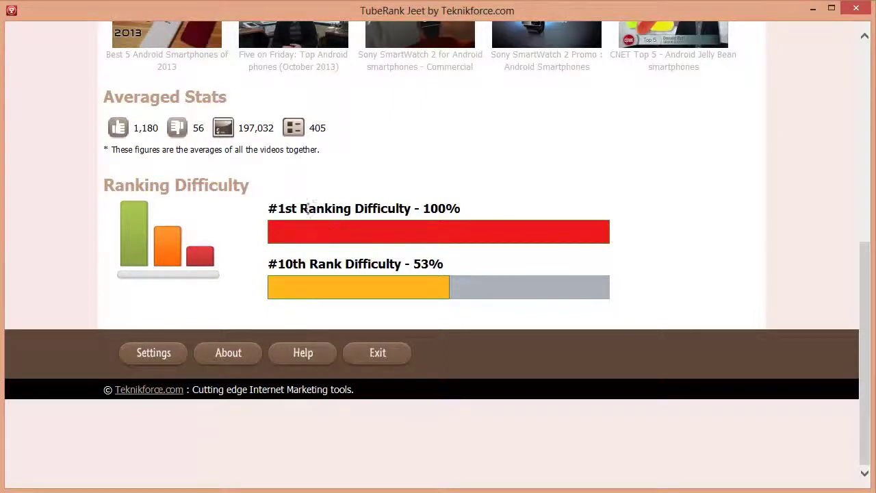
left_click_drag(299, 208, 411, 208)
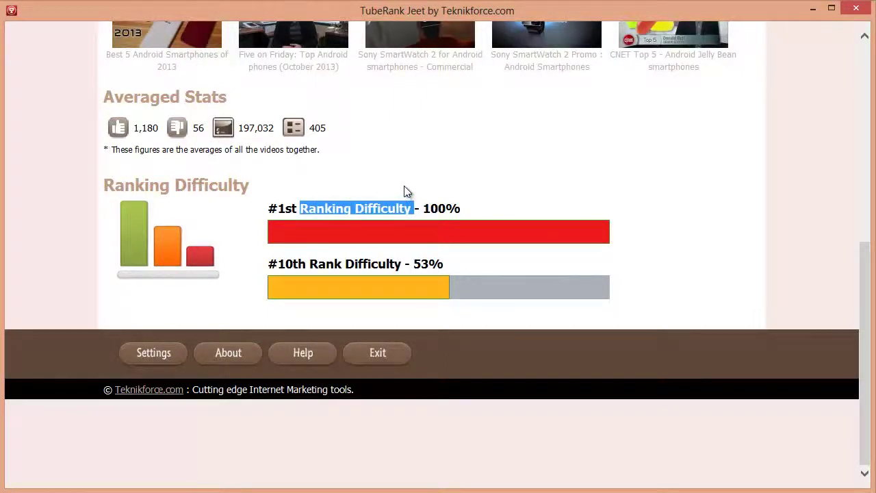
left_click(404, 191)
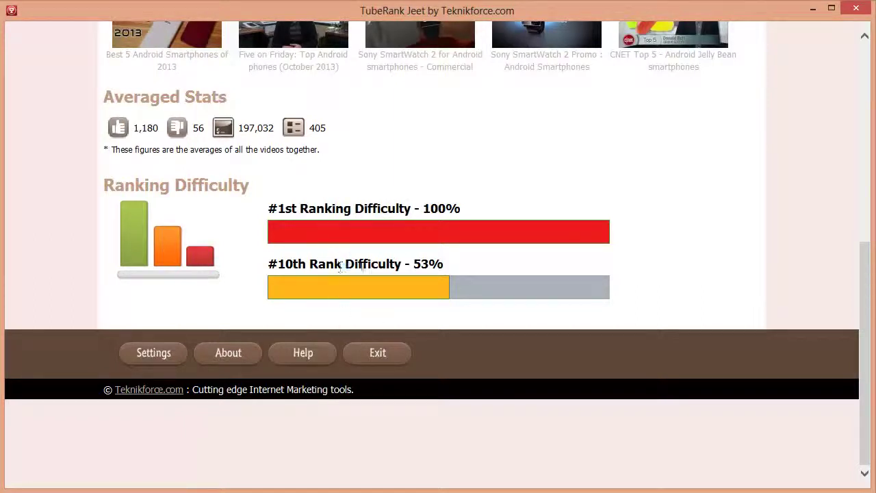
left_click_drag(342, 264, 414, 266)
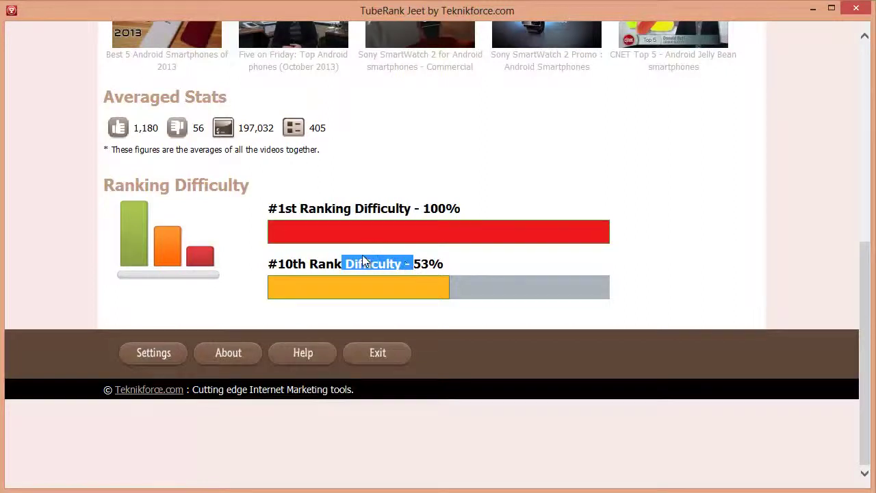
left_click_drag(346, 264, 413, 265)
left_click(414, 264)
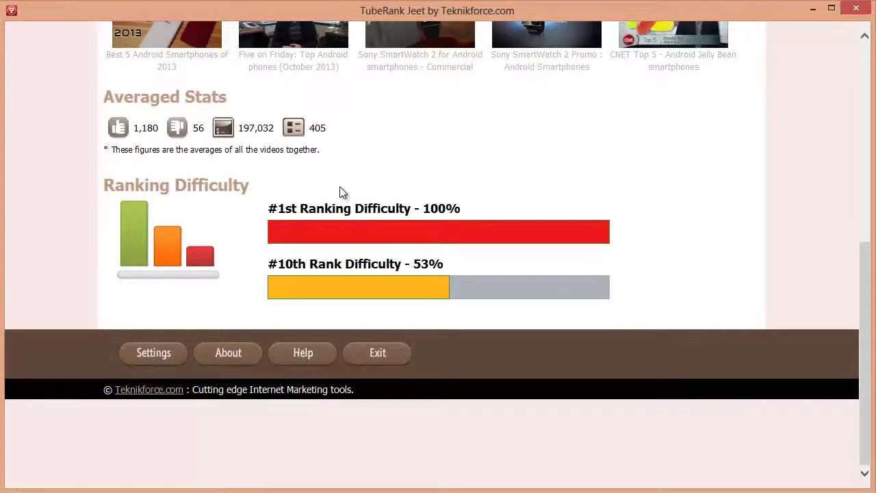
left_click_drag(342, 208, 434, 207)
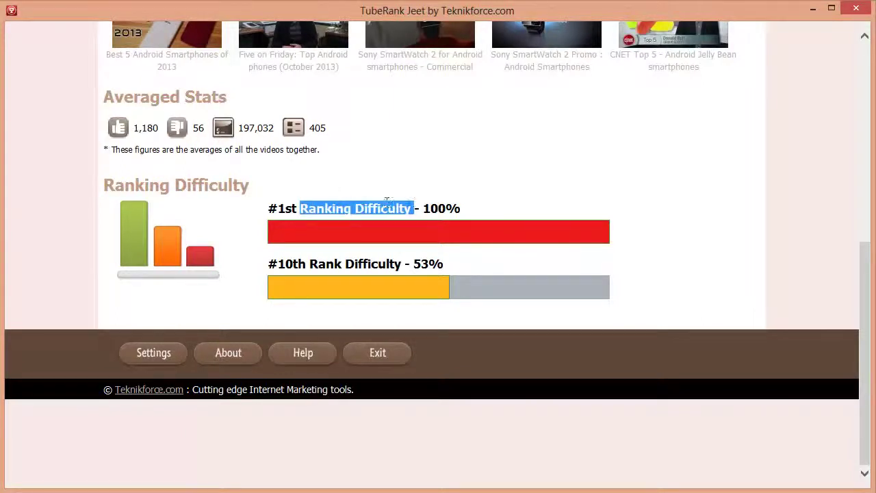
left_click(434, 207)
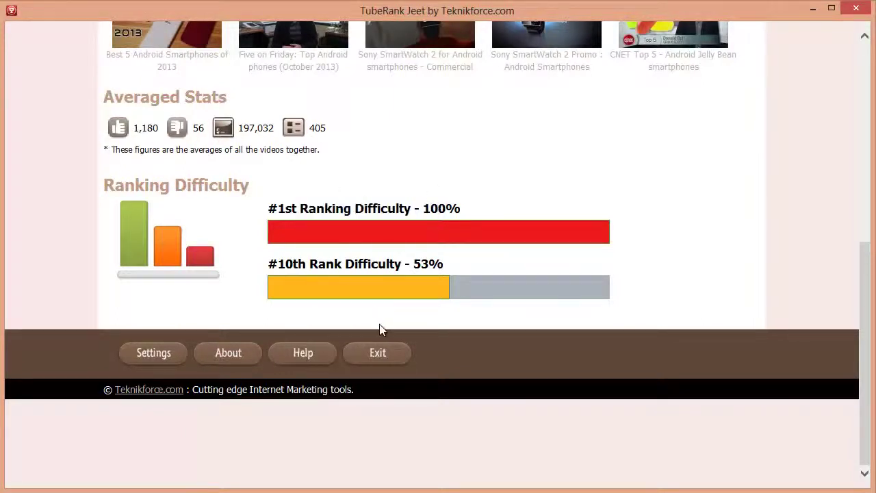
left_click_drag(372, 264, 438, 270)
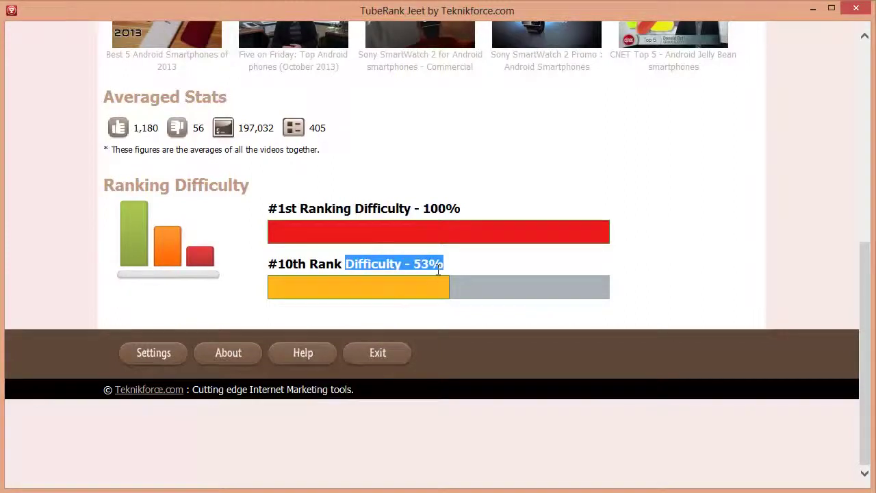
left_click(456, 264)
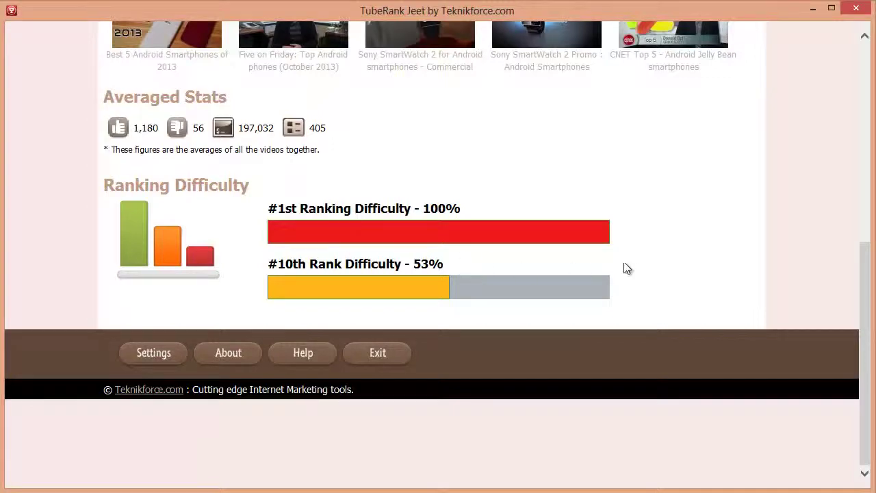
scroll(634, 268, "up", 2)
scroll(634, 268, "up", 1)
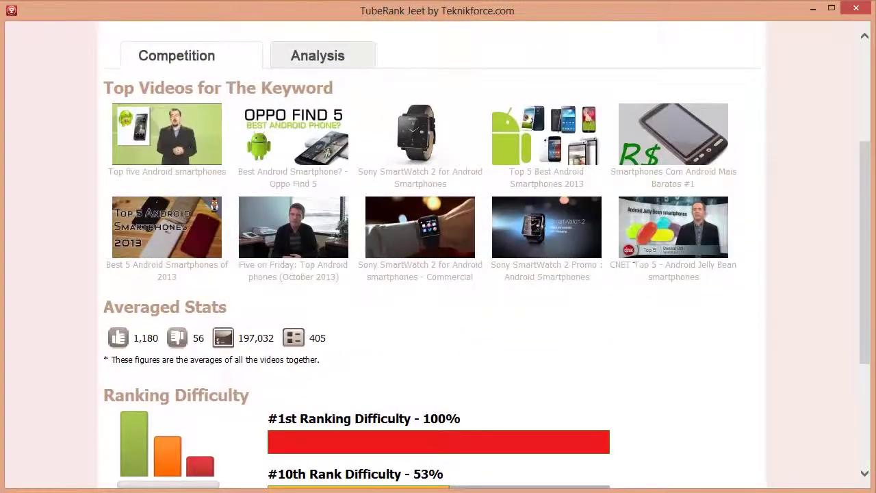
scroll(651, 317, "up", 1)
scroll(651, 317, "up", 1)
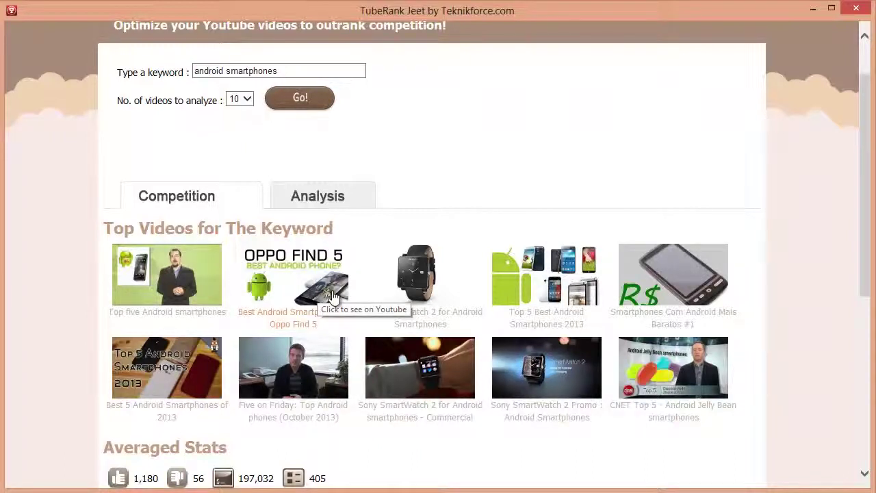
Change the keyword to 'android phone plugins' and run the analysis.
scroll(246, 137, "up", 2)
double_click(247, 131)
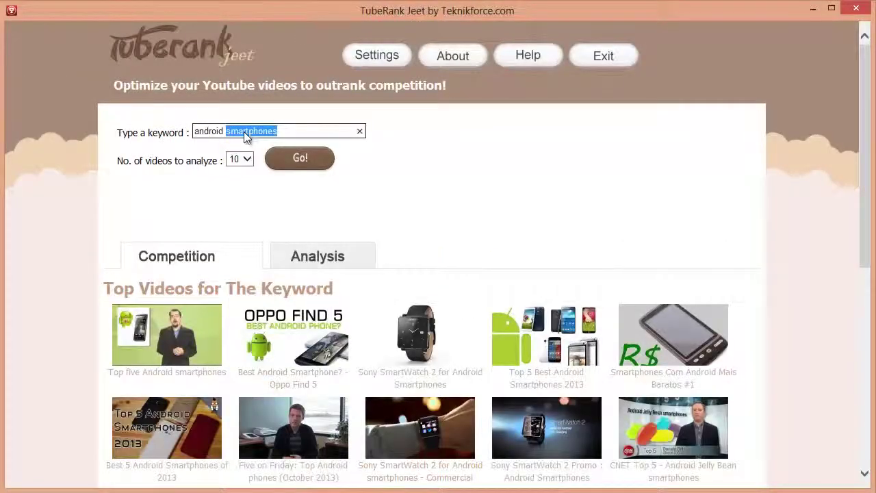
type("phone pla")
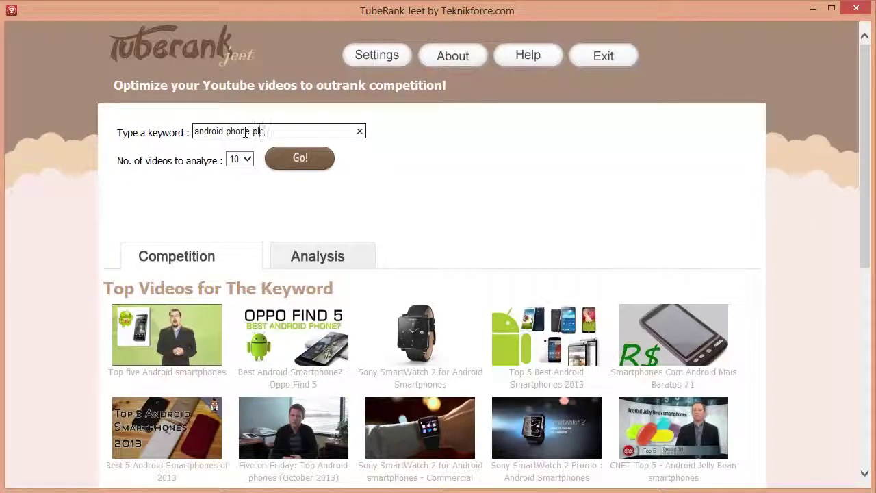
type("gins")
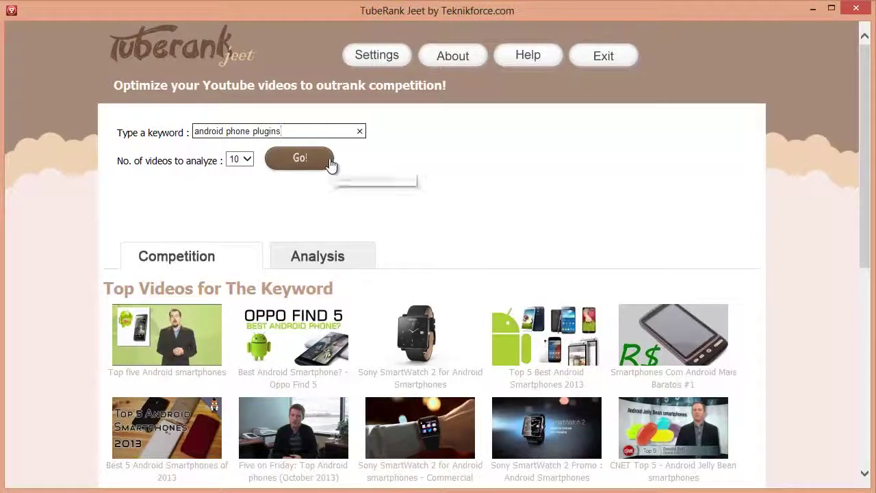
left_click(331, 164)
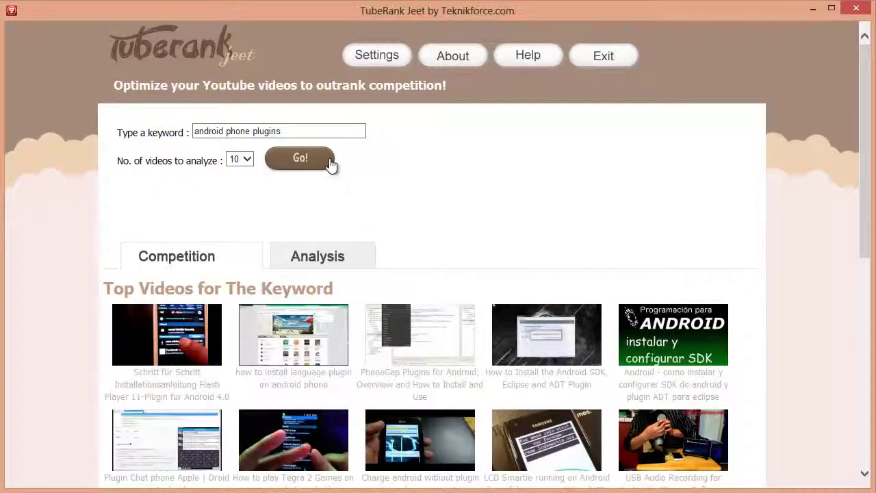
Review the ranking difficulty: 37% for first rank and 3% for tenth.
scroll(616, 181, "down", 3)
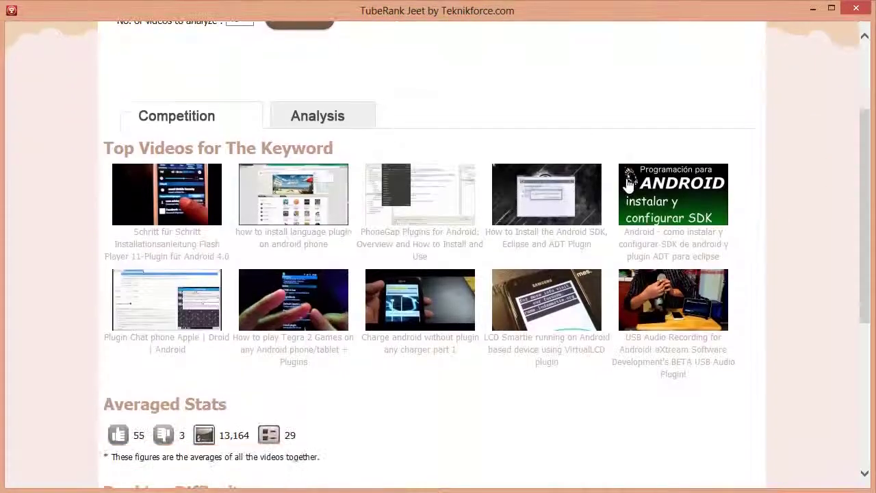
scroll(629, 184, "down", 2)
scroll(628, 184, "down", 2)
scroll(628, 183, "down", 2)
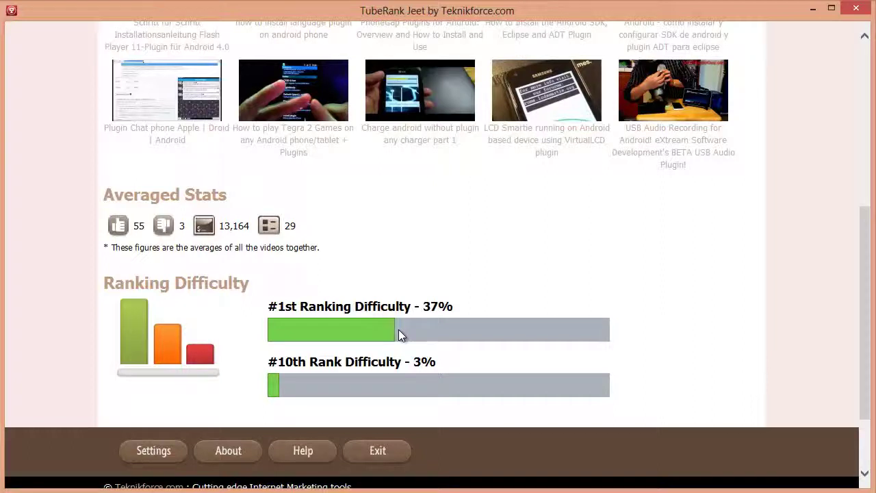
left_click_drag(411, 306, 453, 306)
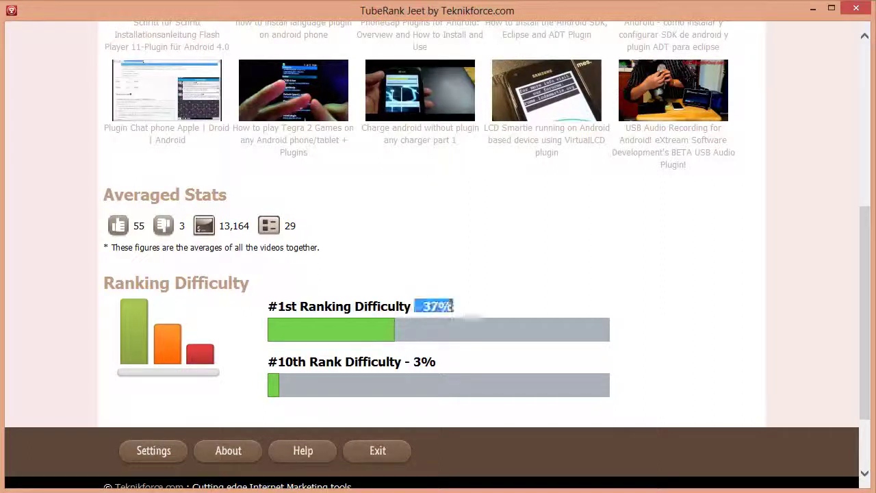
left_click(477, 307)
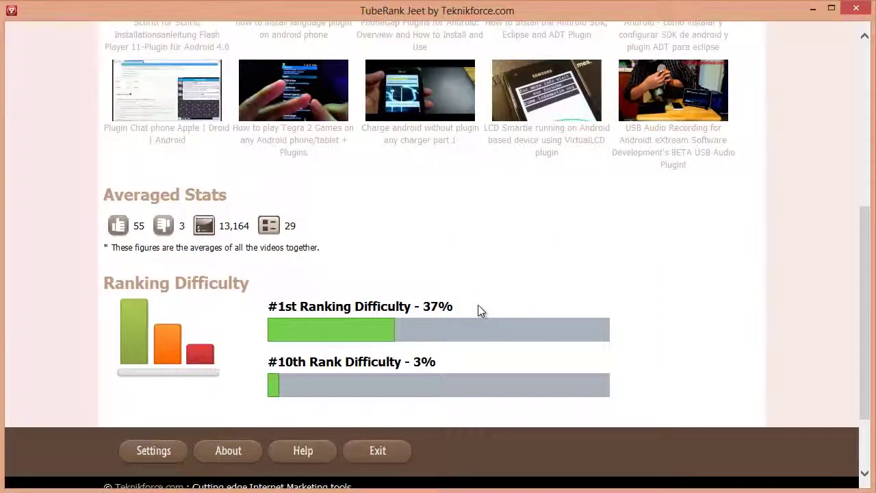
scroll(478, 305, "down", 3)
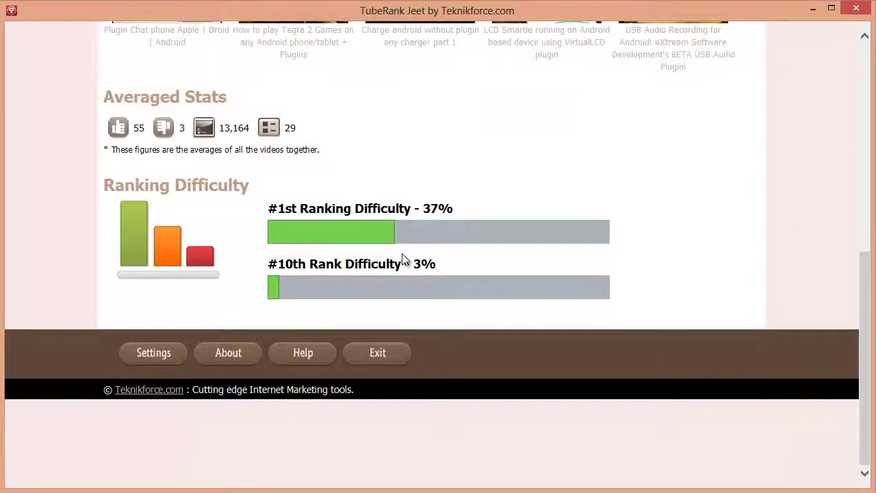
scroll(404, 257, "up", 4)
scroll(356, 250, "up", 2)
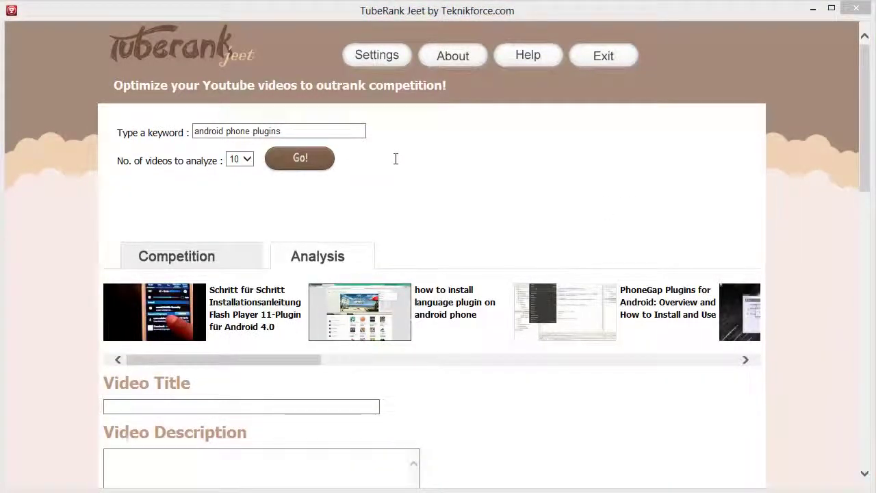
Preview the competing videos' details, ending on PhoneGap Plugins for Android.
scroll(413, 179, "down", 1)
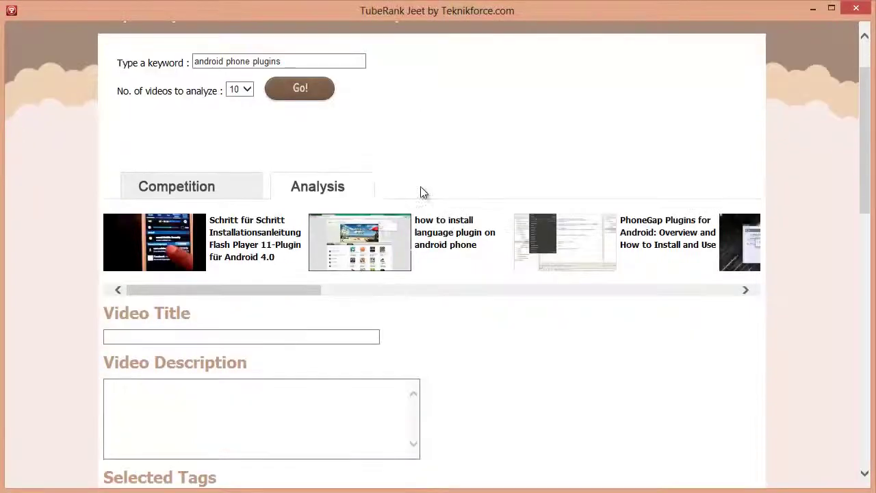
left_click(252, 234)
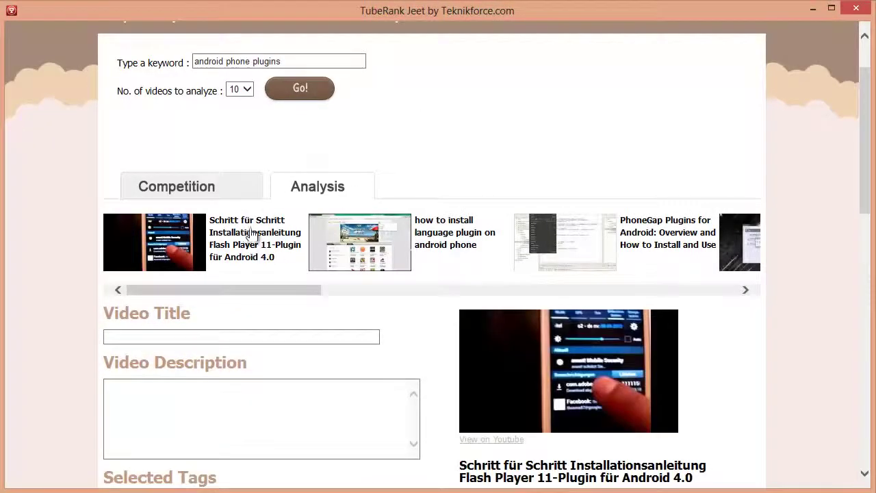
left_click(409, 235)
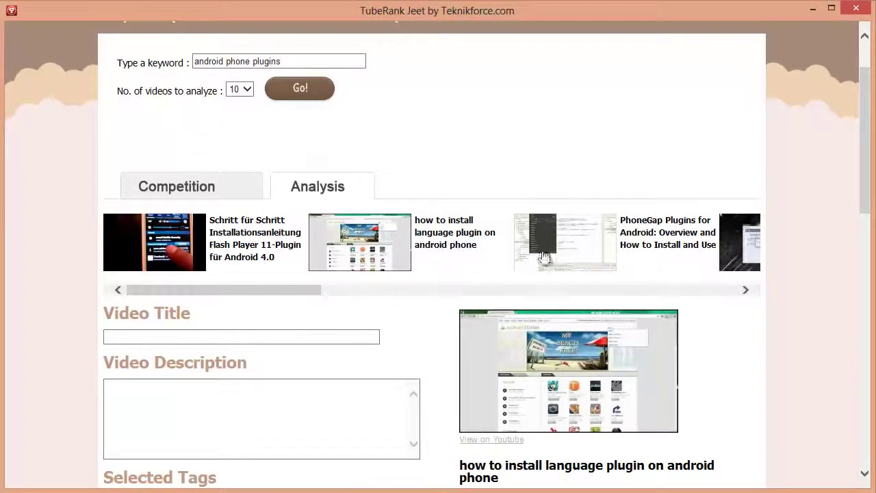
scroll(612, 376, "down", 3)
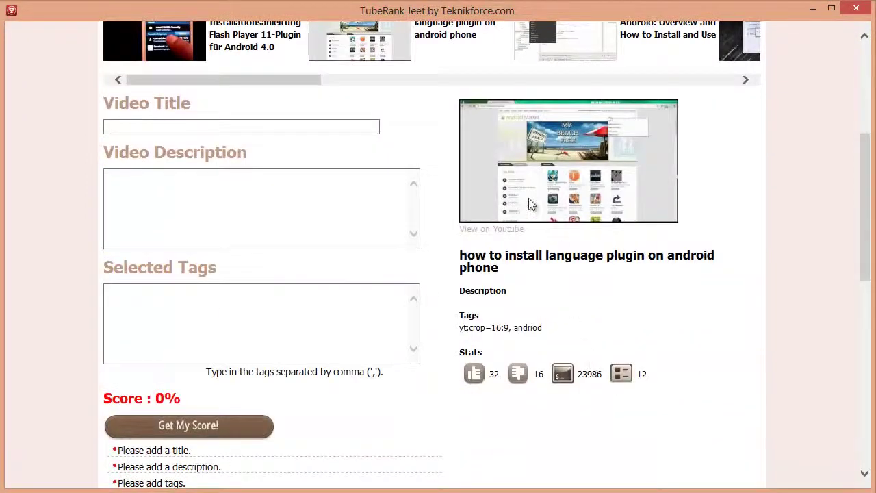
scroll(533, 204, "up", 1)
left_click(570, 106)
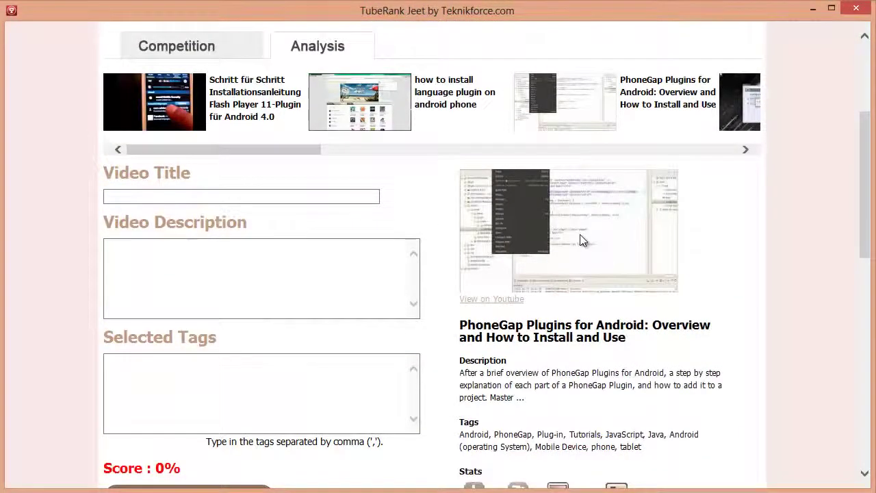
Browse the suggested high-competition and long-tail tags, then list the video-count choices.
scroll(580, 238, "down", 1)
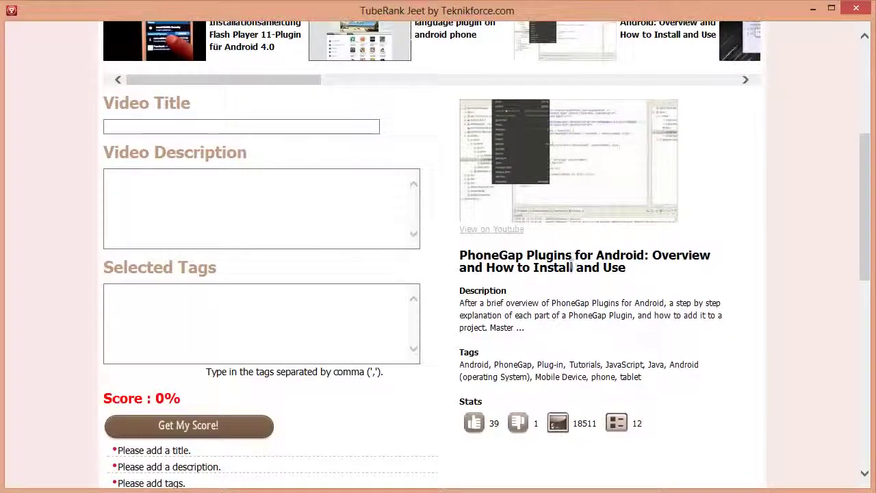
scroll(572, 269, "down", 1)
scroll(572, 268, "down", 5)
scroll(572, 253, "down", 1)
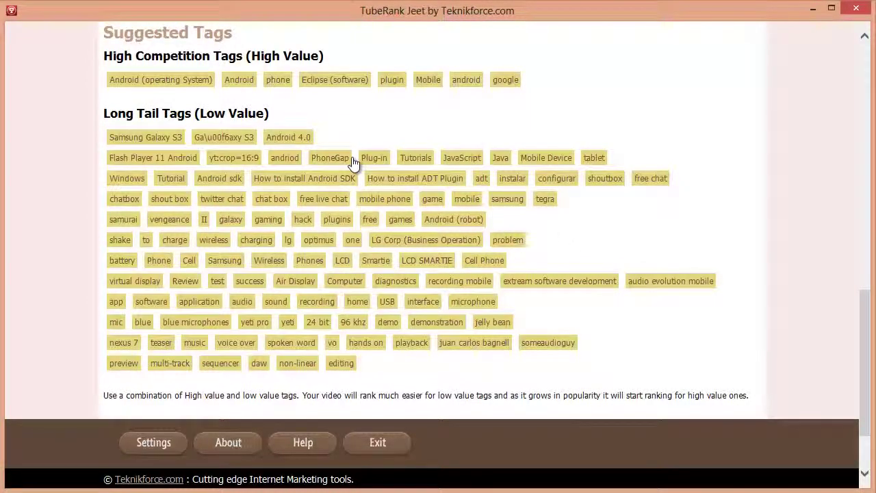
scroll(381, 188, "up", 4)
scroll(380, 185, "up", 3)
scroll(379, 182, "up", 4)
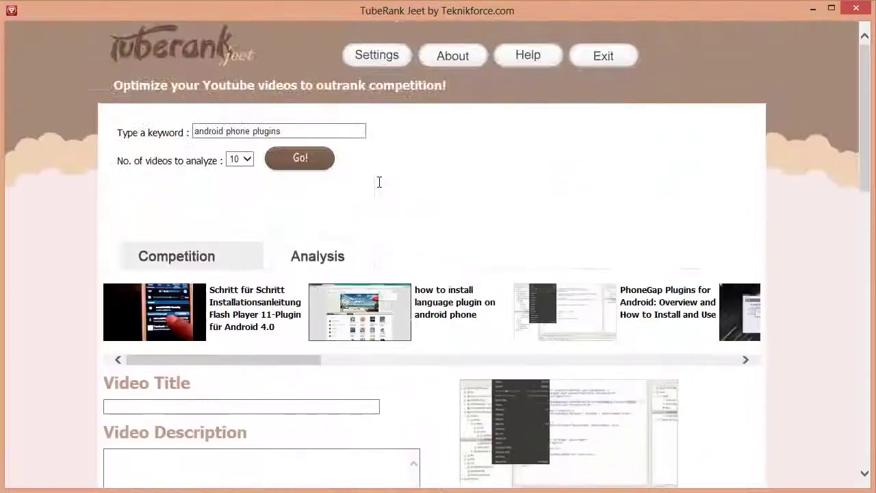
left_click(248, 159)
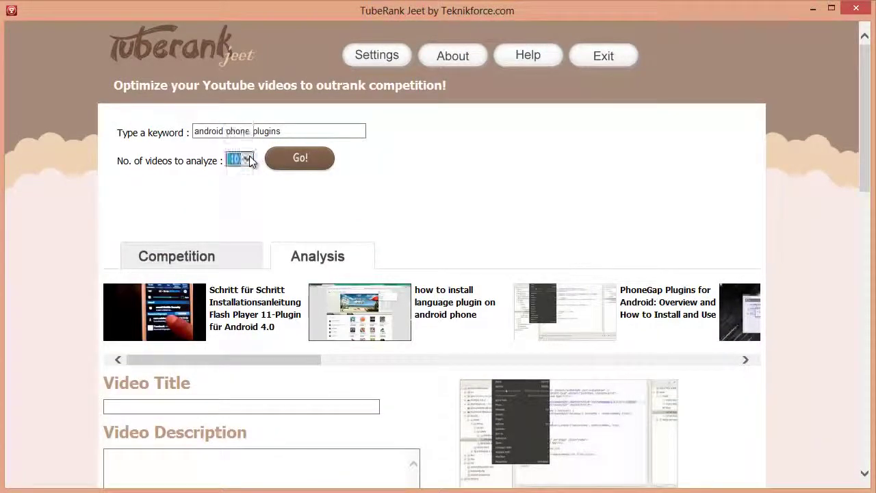
left_click(245, 161)
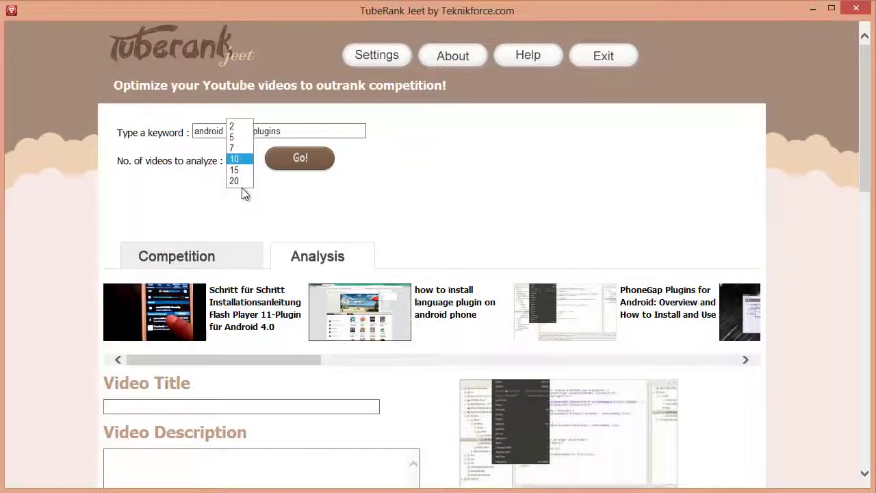
Rerun the analysis with 20 videos and review the longer suggested tag list.
left_click(242, 180)
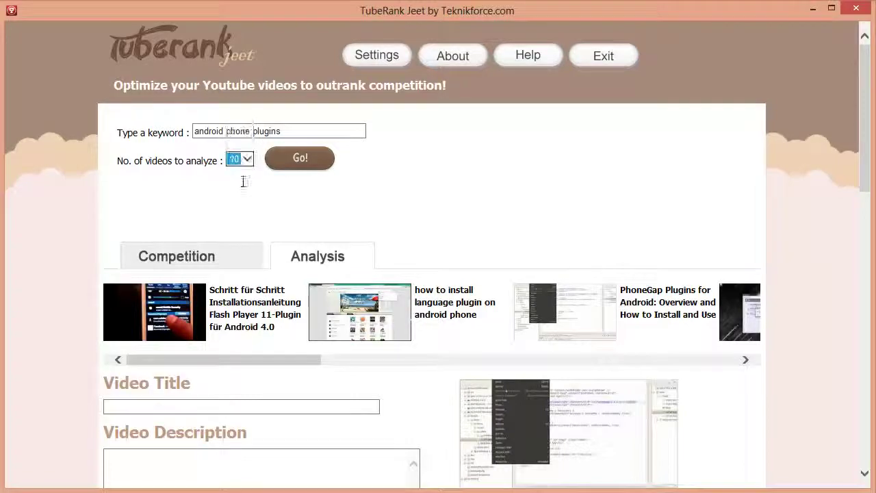
left_click(293, 171)
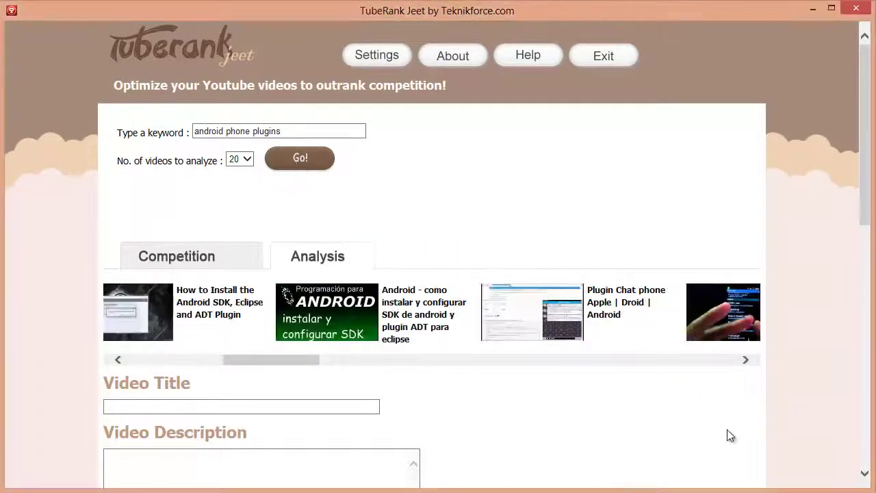
scroll(706, 413, "down", 4)
scroll(706, 413, "down", 4)
scroll(706, 413, "down", 2)
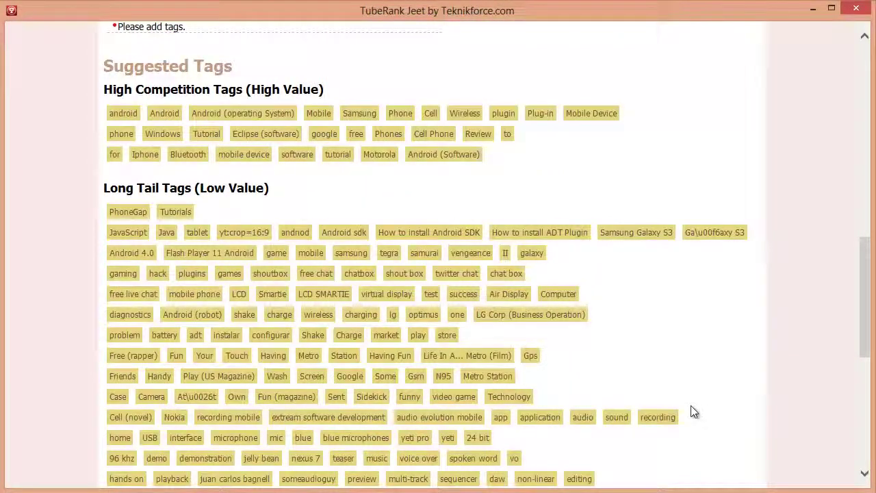
scroll(661, 360, "up", 3)
scroll(659, 358, "up", 2)
scroll(617, 358, "up", 5)
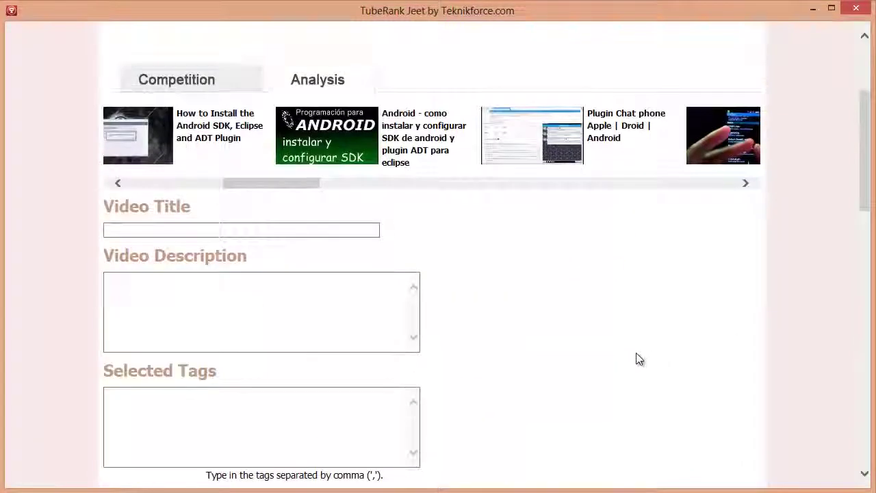
left_click(358, 266)
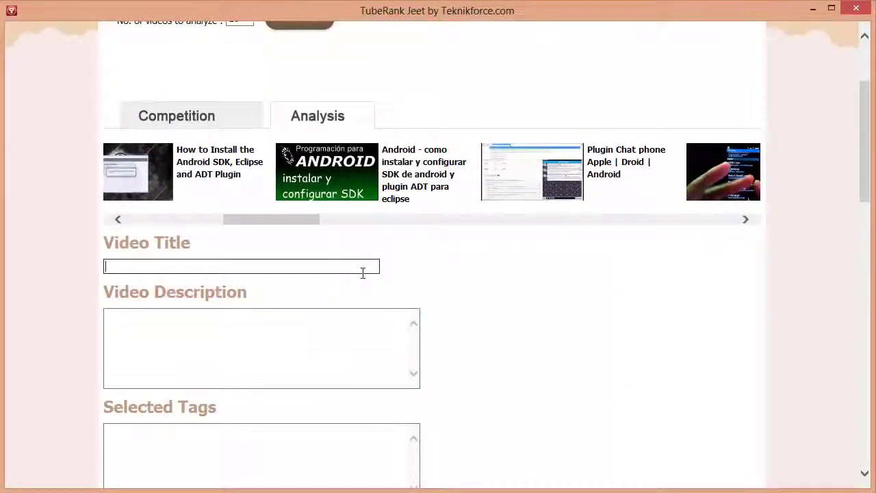
type("Androd")
key("BackSpace")
type("id phone for you")
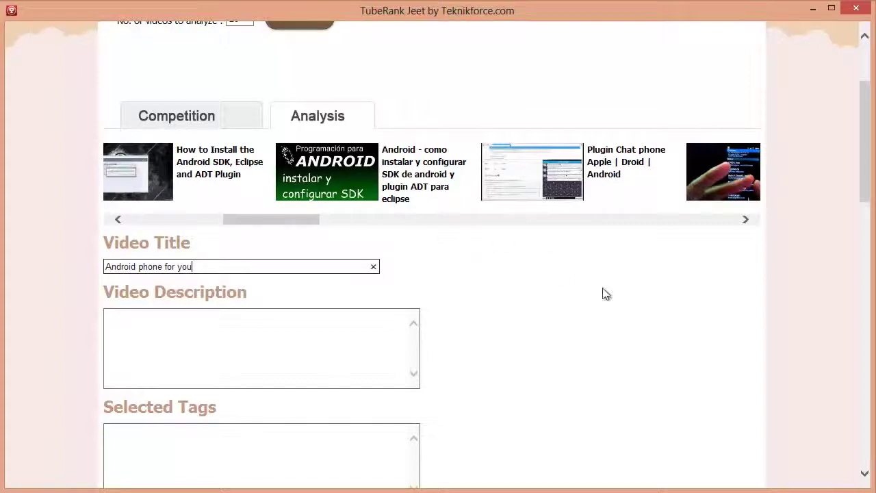
left_click(603, 294)
scroll(538, 276, "down", 3)
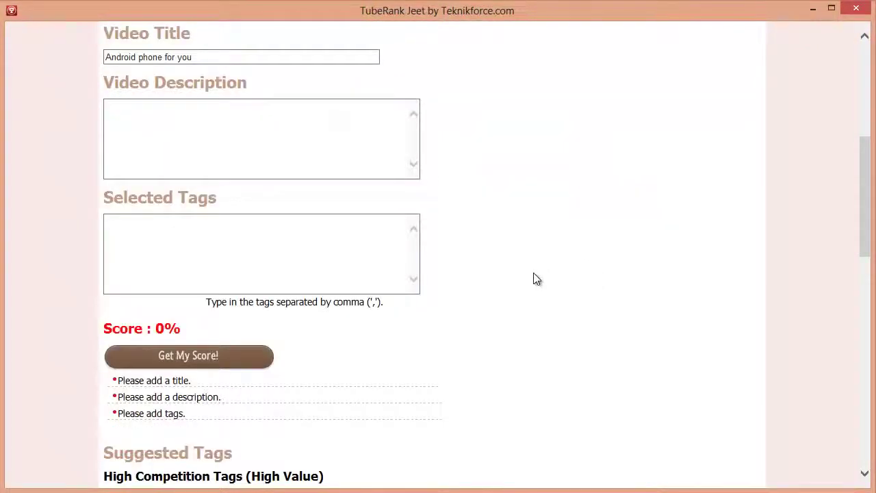
scroll(535, 279, "down", 1)
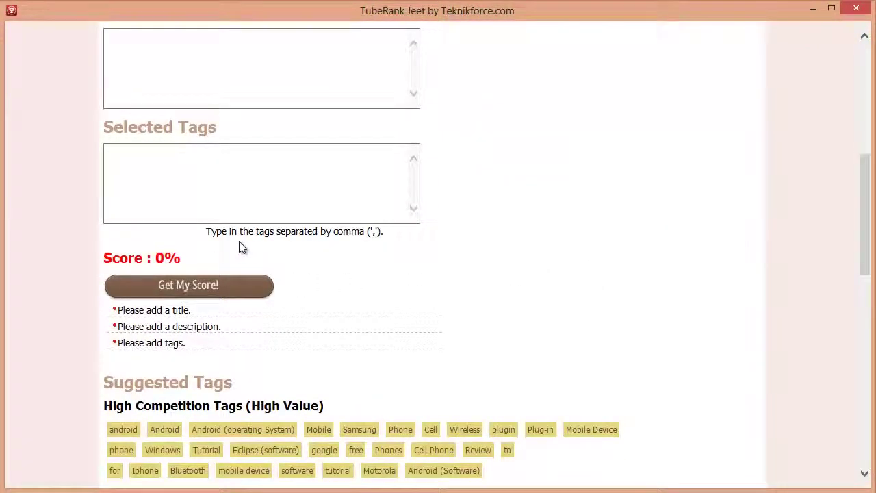
left_click(215, 293)
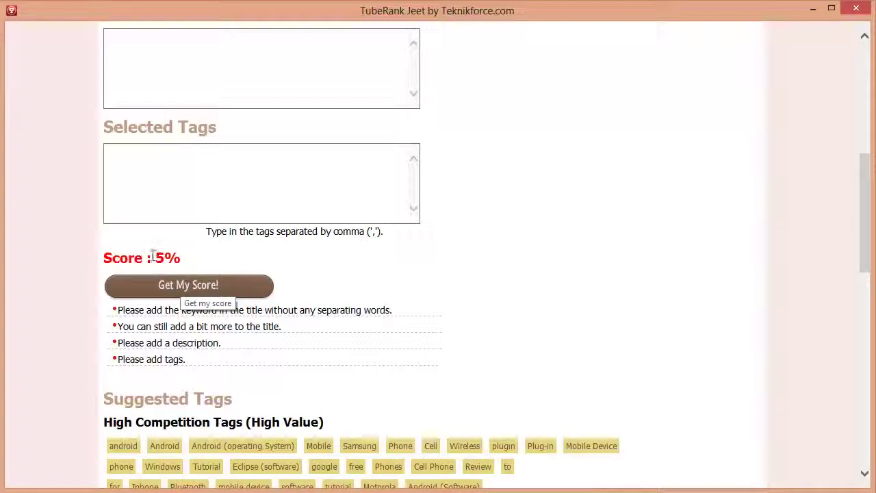
left_click_drag(143, 257, 176, 258)
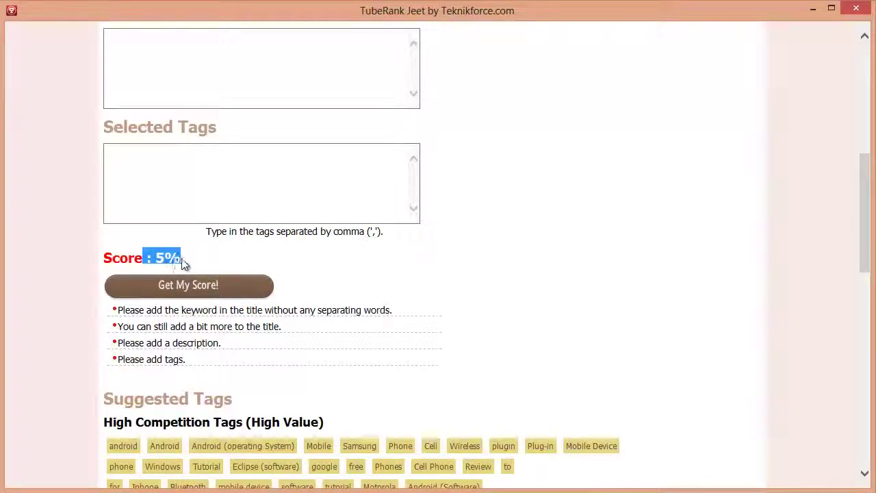
left_click(183, 263)
left_click_drag(146, 310, 258, 317)
left_click(239, 322)
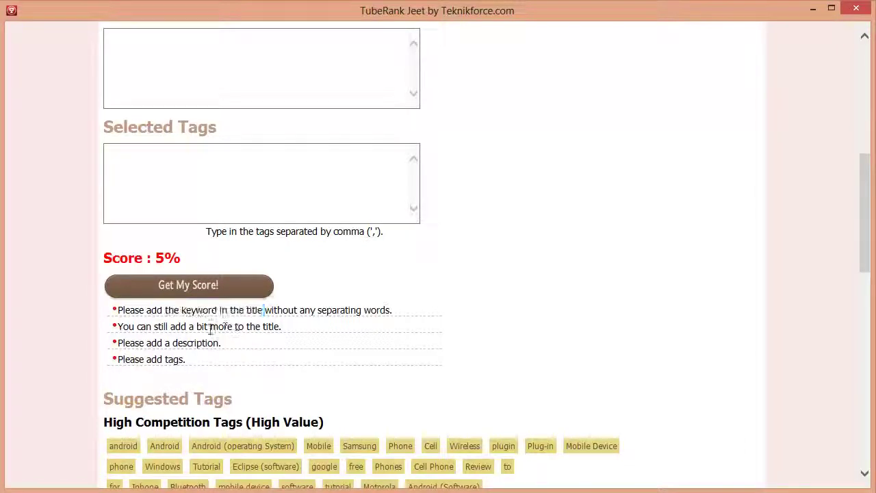
left_click_drag(161, 342, 221, 344)
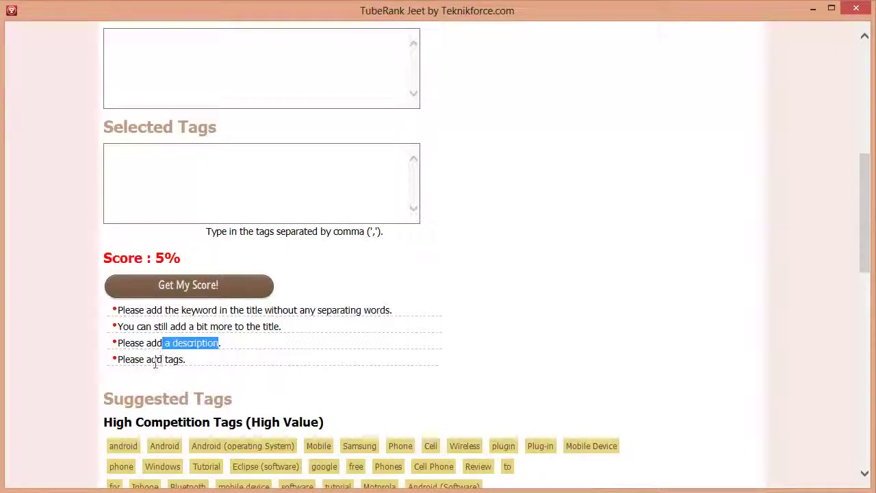
left_click_drag(146, 360, 204, 363)
left_click(212, 365)
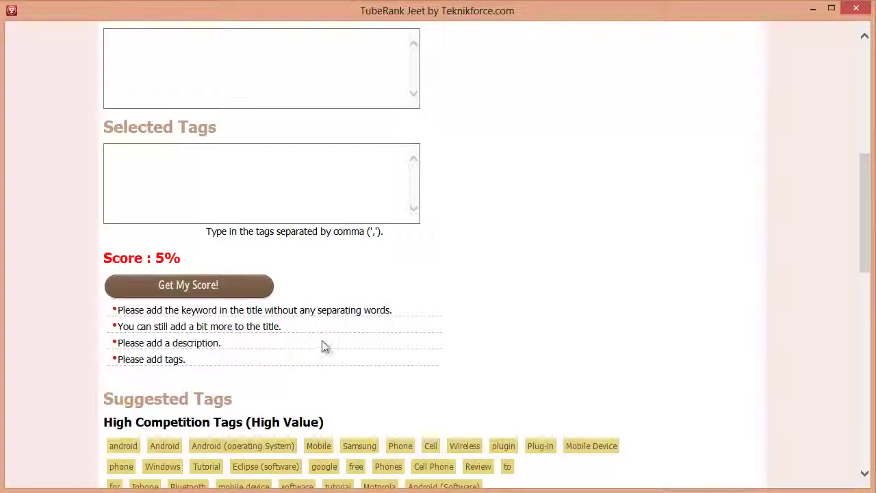
Change the video title to 'Android phone plugins for you'.
scroll(502, 281, "up", 3)
scroll(504, 278, "up", 2)
scroll(343, 261, "down", 1)
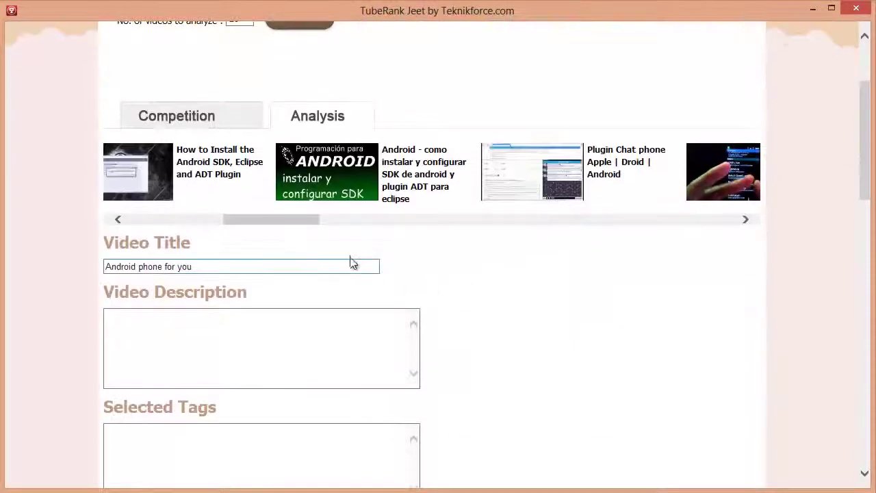
left_click(326, 261)
scroll(322, 261, "up", 1)
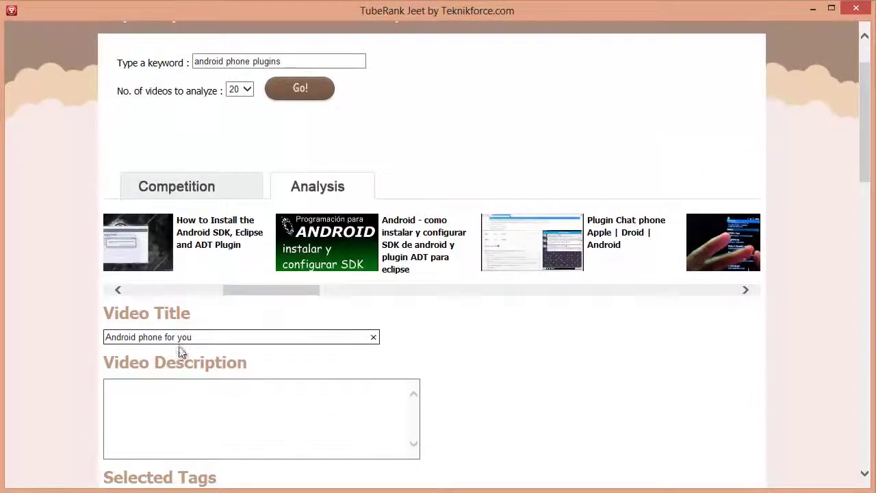
left_click_drag(165, 337, 317, 342)
type("plugins for yoo")
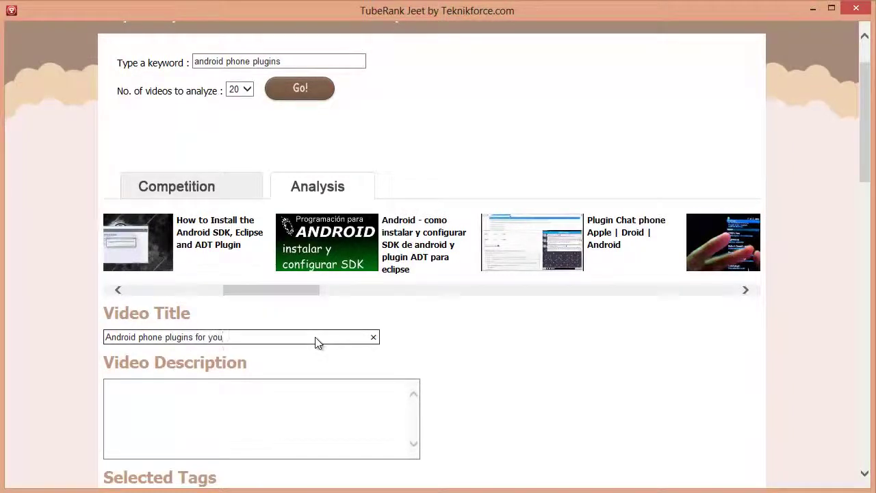
left_click(550, 329)
Recalculate the score to 31% and note the hint to lengthen the title.
scroll(550, 329, "down", 5)
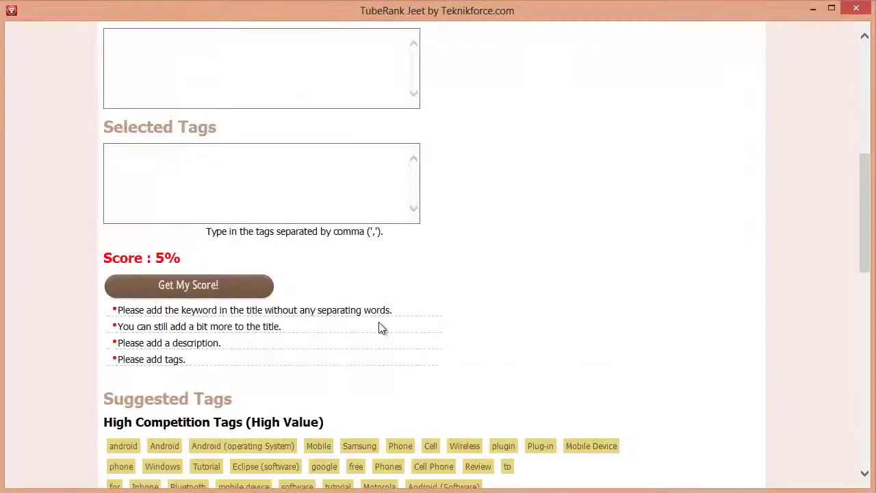
left_click(241, 283)
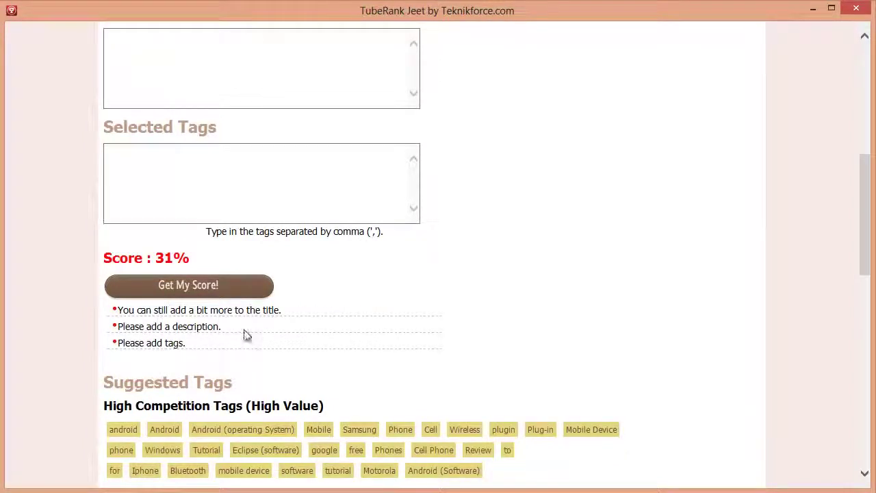
left_click_drag(138, 310, 252, 311)
left_click(211, 314)
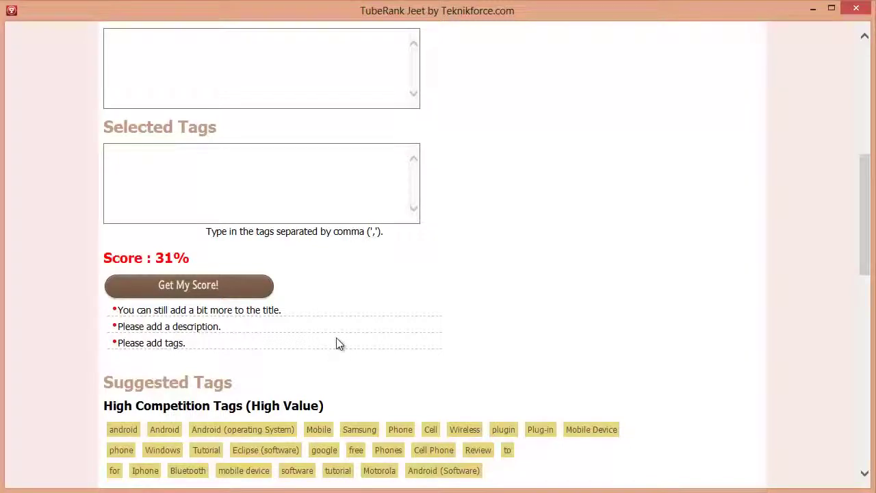
scroll(336, 345, "up", 3)
Append ' - Phone plugins for android phone. Must watch!' to the title.
left_click(298, 201)
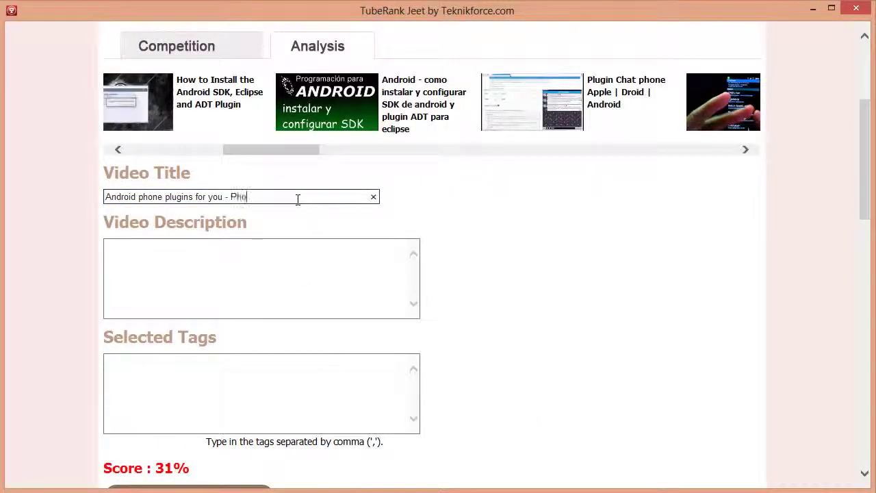
type("e plugis")
key("BackSpace")
key("BackSpace")
type("ns for android phone")
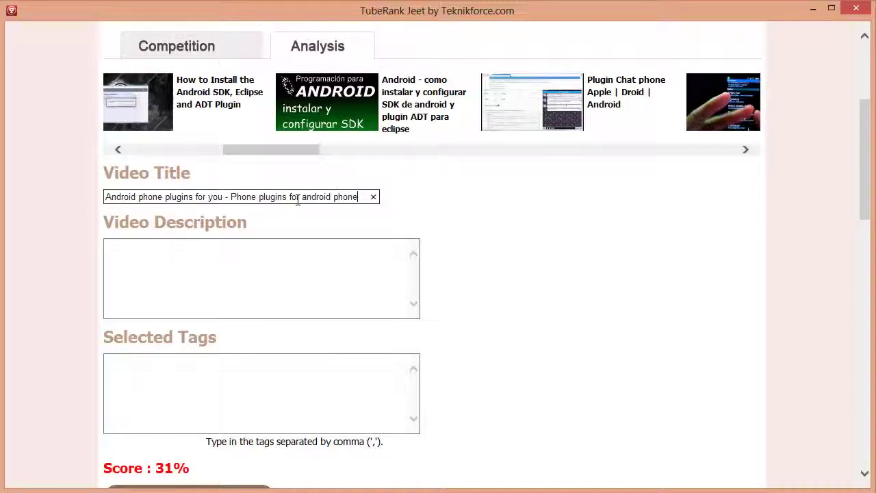
type(". Must watch!")
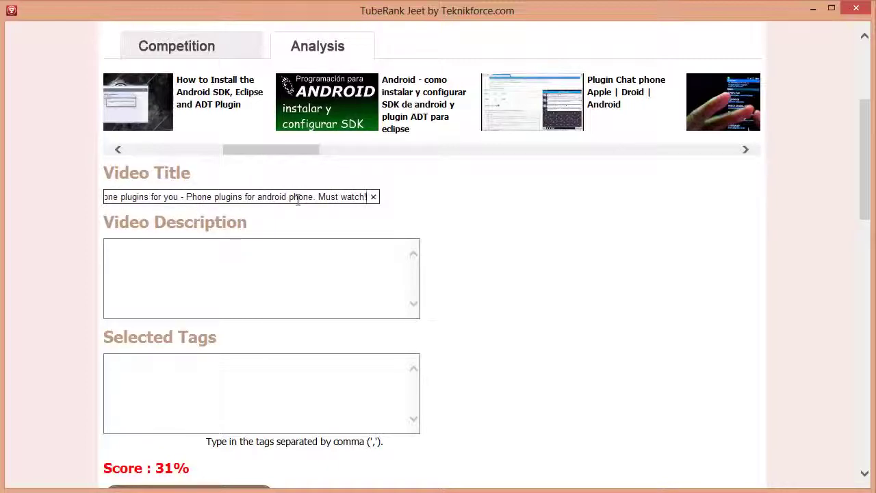
Recalculate the score, now 35% with only description and tag hints left.
scroll(343, 217, "down", 3)
left_click(253, 286)
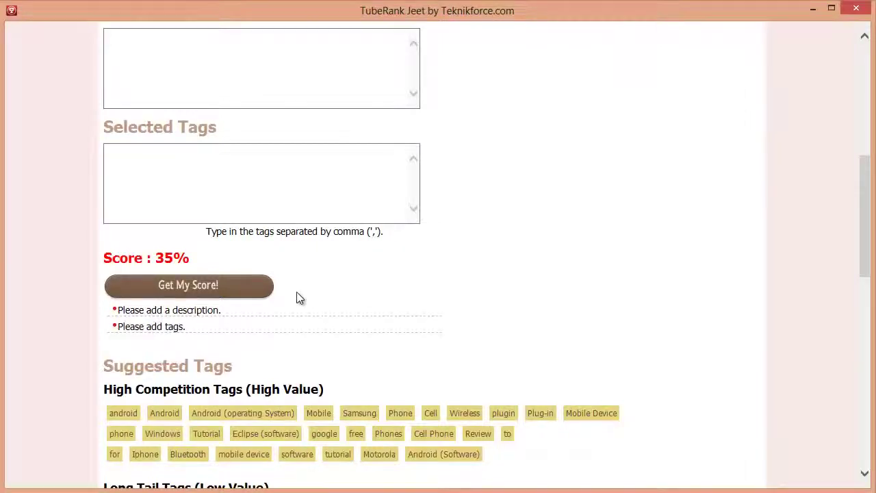
scroll(297, 293, "up", 1)
scroll(287, 260, "up", 3)
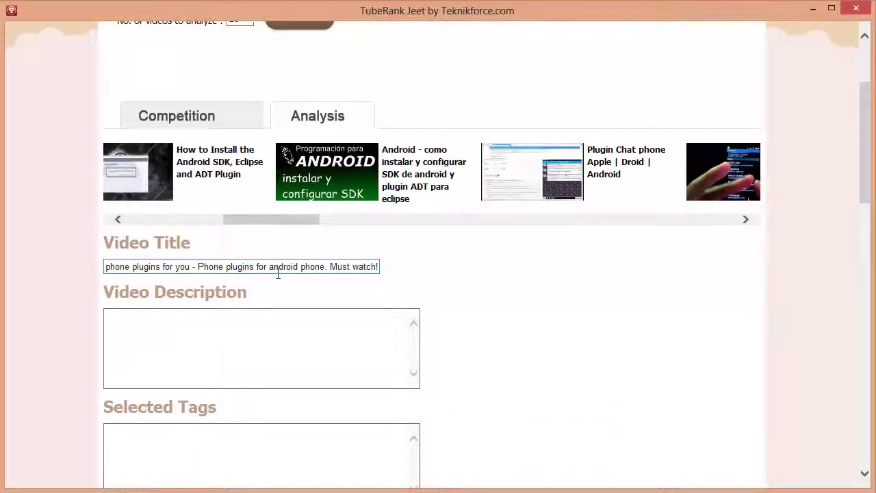
scroll(468, 375, "down", 2)
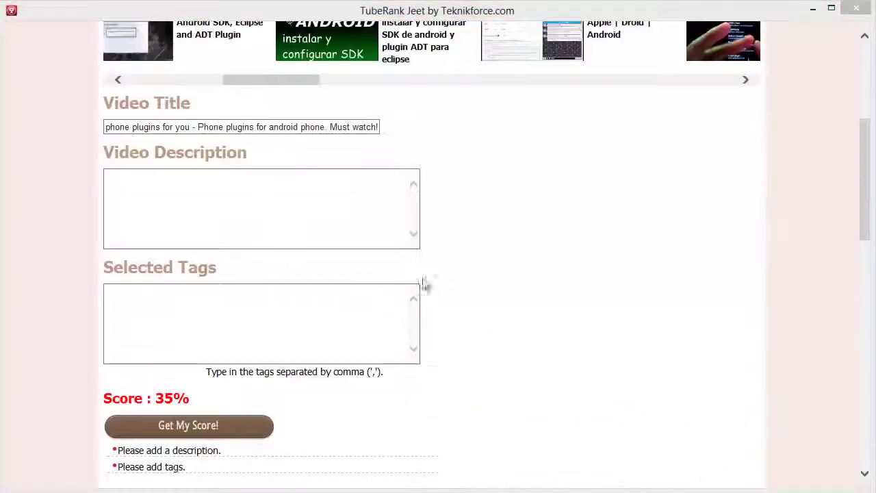
Write a two-sentence description intro about phone plugins and rescore to 40%.
left_click(272, 219)
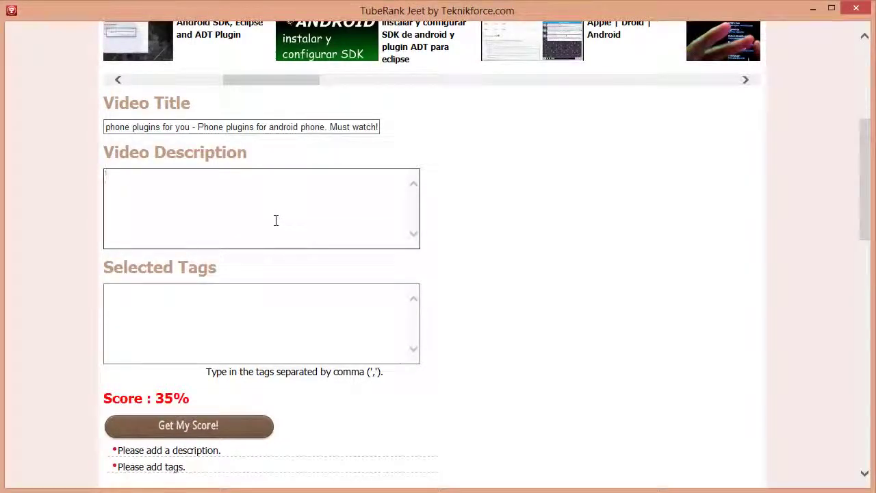
type("So you're looking for phonone plugins? Check outthis video which gives you the complete deal on the best phone plugins that you can get.")
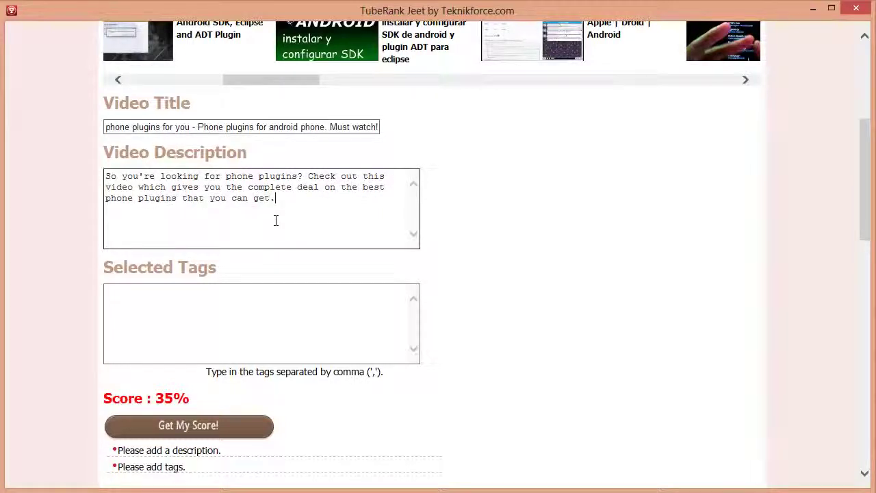
scroll(276, 220, "down", 3)
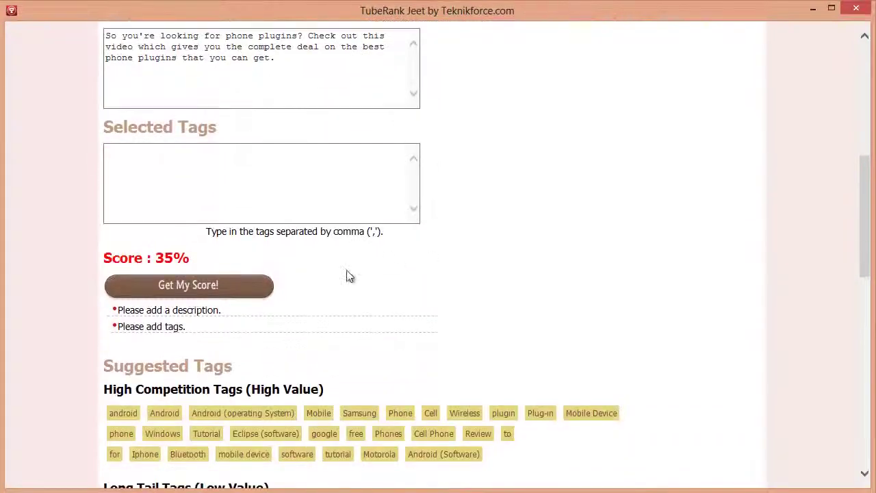
left_click(210, 287)
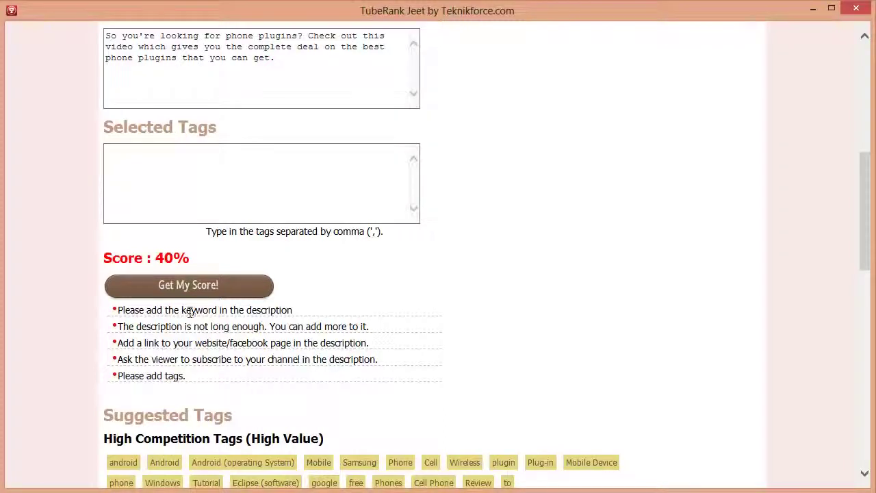
Review the hints about the description keyword, its short length, and adding a website link.
left_click_drag(117, 310, 247, 312)
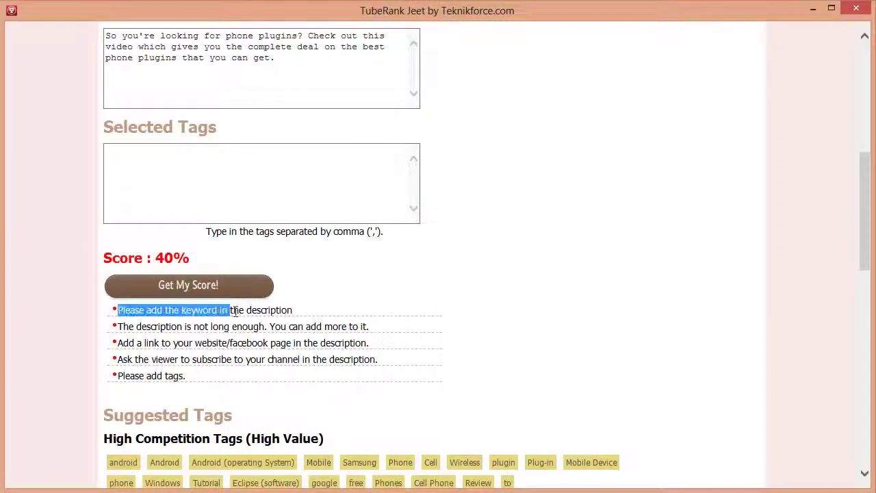
left_click(135, 337)
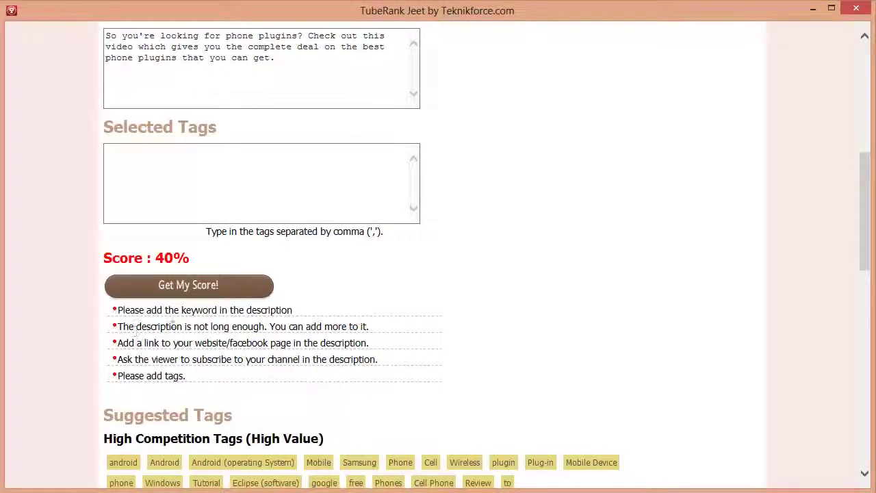
left_click_drag(136, 327, 217, 331)
left_click(172, 336)
left_click_drag(135, 348, 298, 341)
left_click(221, 344)
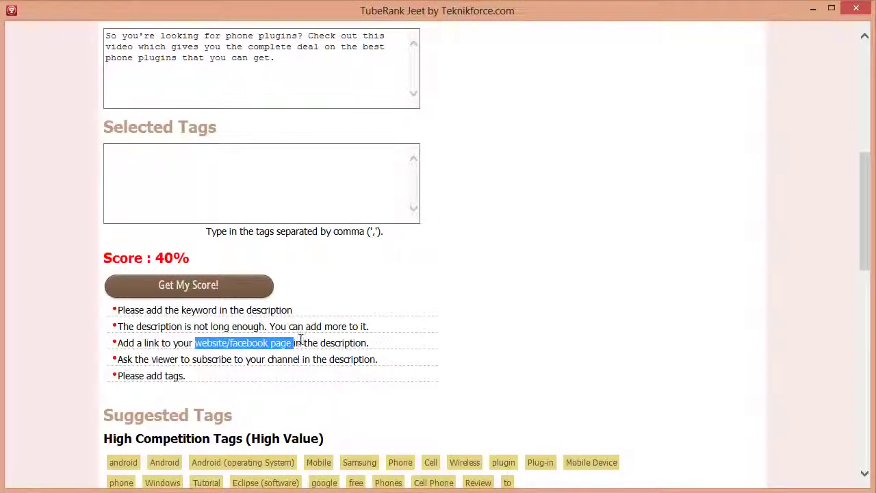
scroll(430, 312, "up", 1)
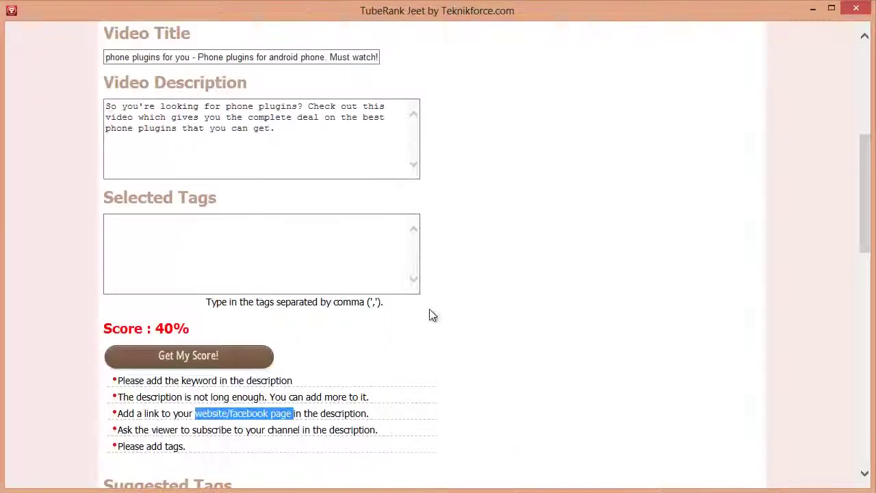
Add 'android' to the first sentence and paragraphs introducing the demonstrated top plugins.
scroll(429, 308, "up", 1)
left_click(227, 176)
type("android")
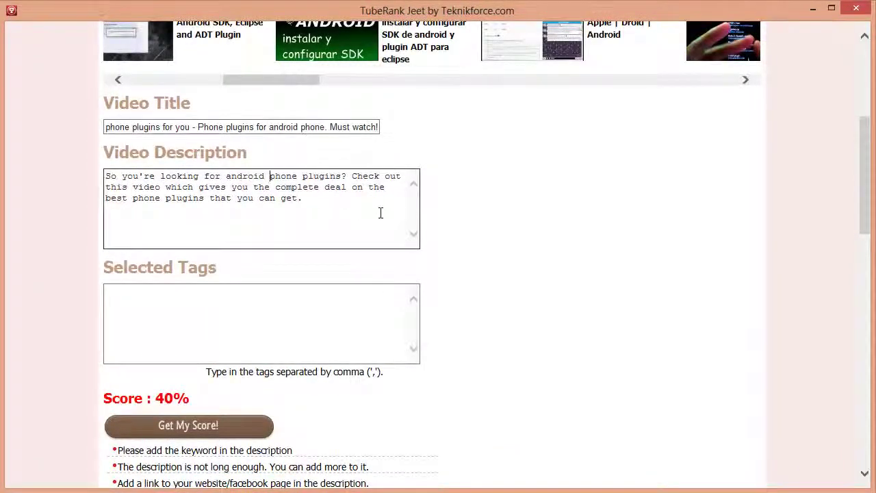
left_click(381, 213)
scroll(505, 247, "up", 1)
key("Return")
key("Return")
type("We'll demonstrate some of the top plugis")
type(" in action, and will slso show you how to")
type("the plugins for virtuall")
type("y need.")
key("Return")
key("Return")
type("Here i")
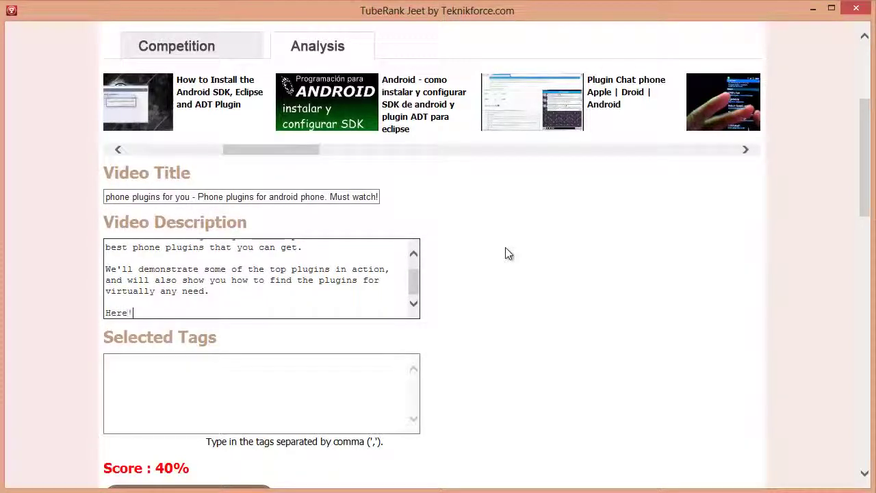
type(" a partial list of p")
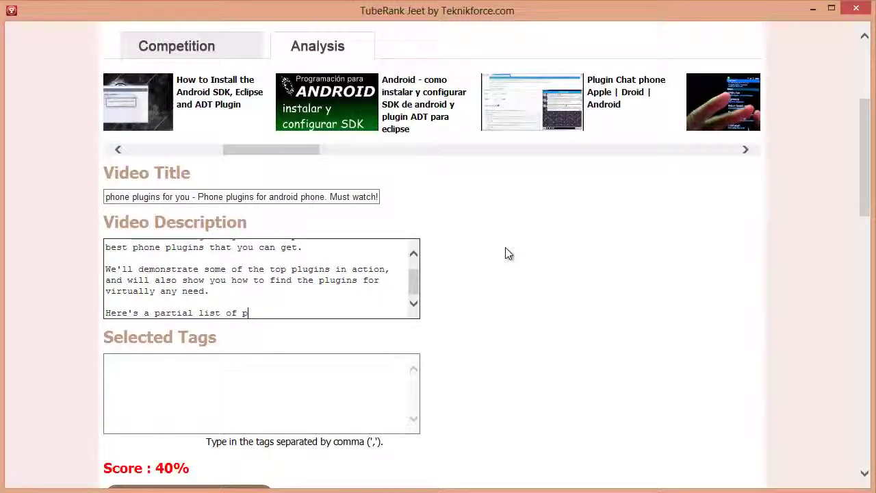
type("lalugins that we couch in this video")
key("Return")
key("Return")
type("1. Plugin 1 s")
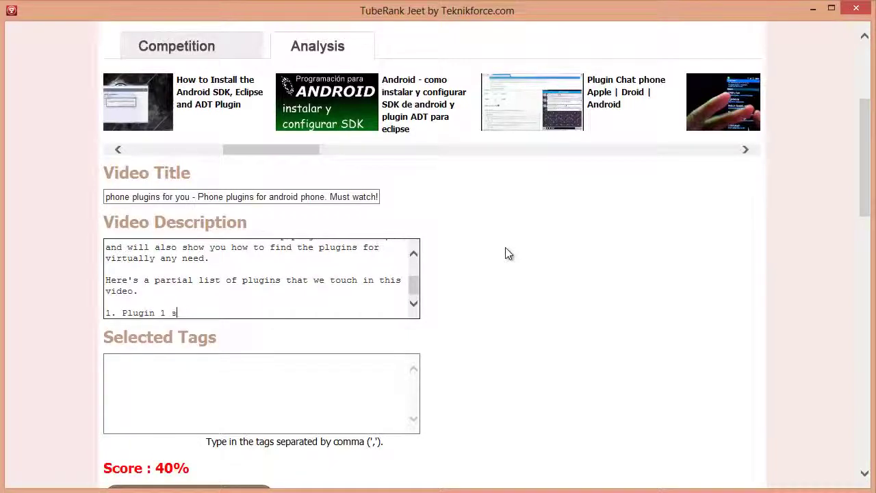
type("omething.")
key("Return")
type("2. The")
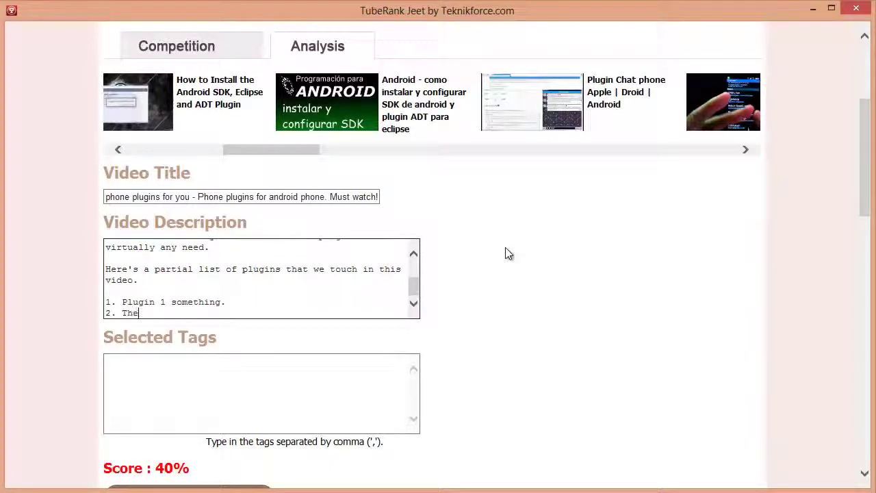
type(" second plugin")
key("Return")
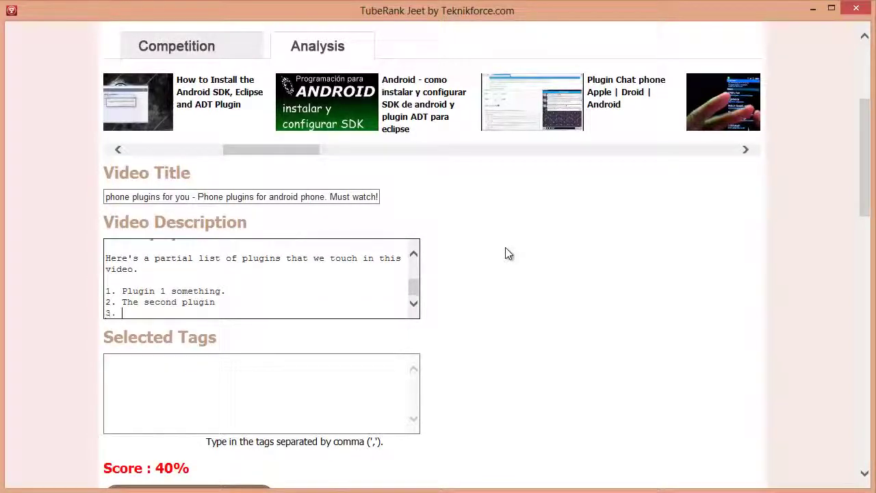
type("Plugin 3")
key("Return")
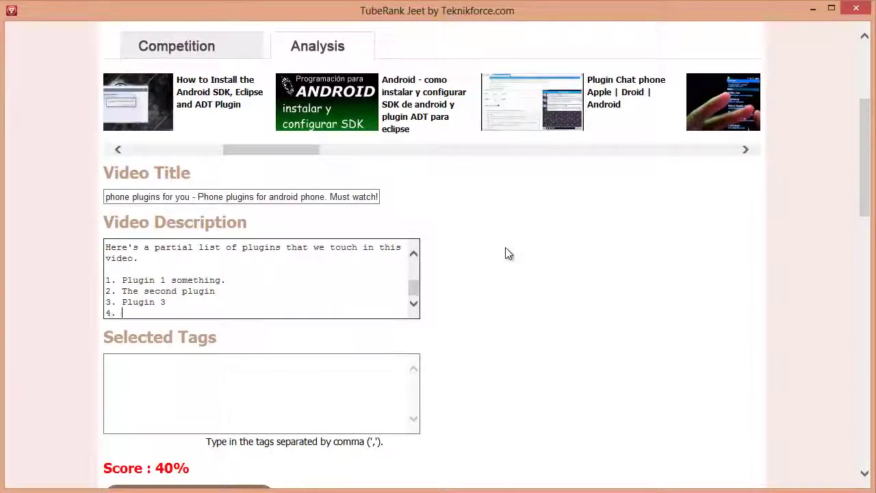
type("ugin.")
key("Return")
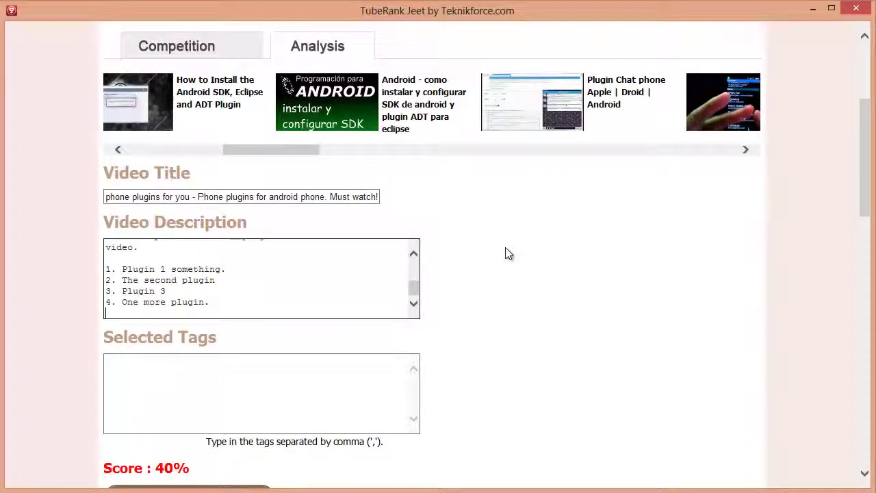
type("5. an")
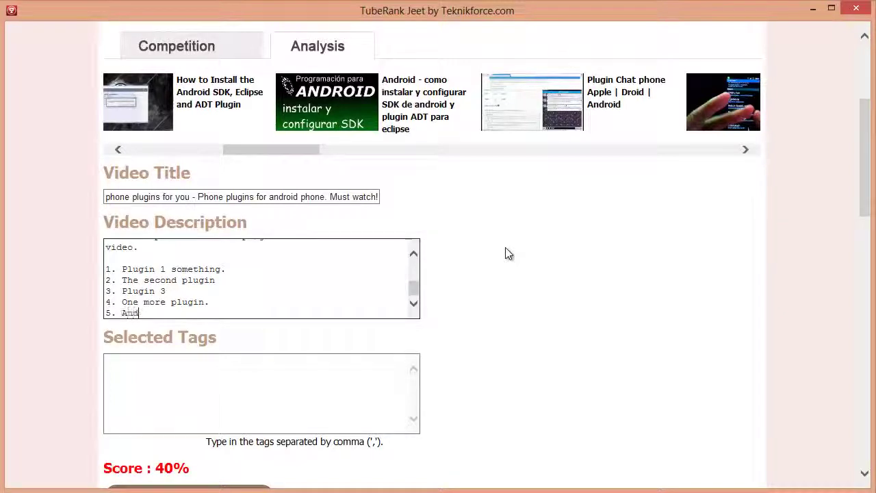
type(" so on.")
key("Return")
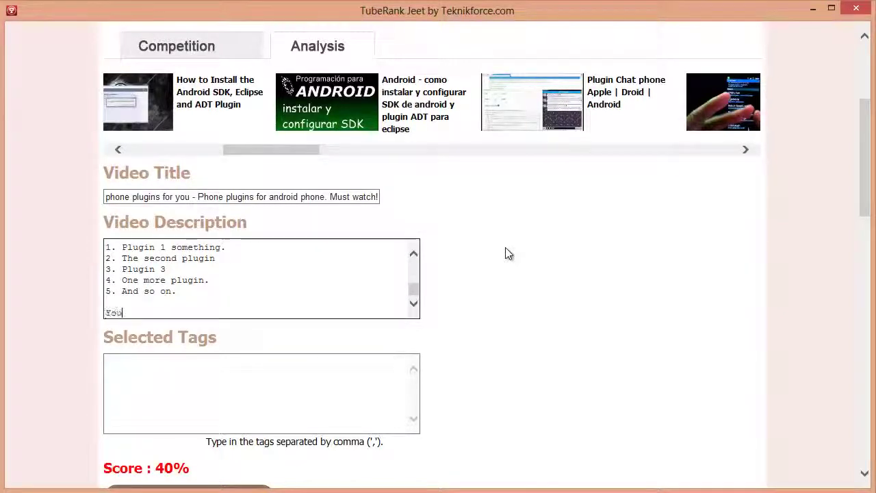
type("an get more details about android phone plugins on our website http://plugin")
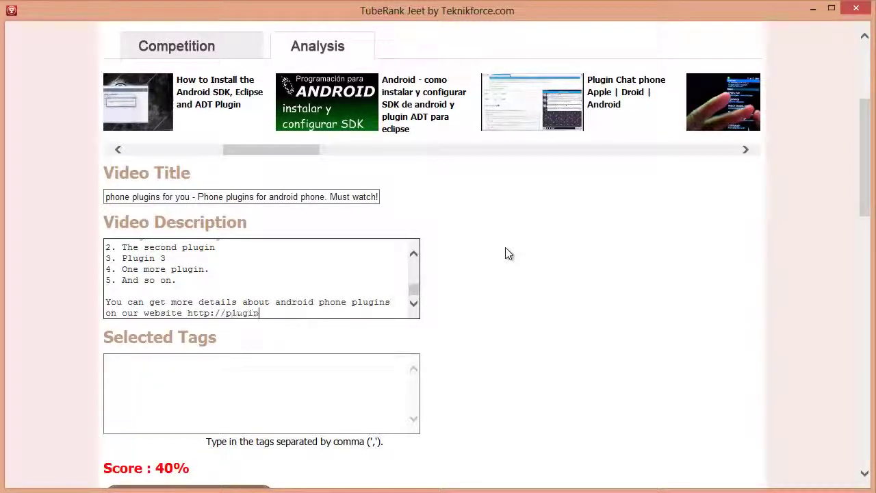
type("sforandroid.com")
scroll(643, 353, "down", 2)
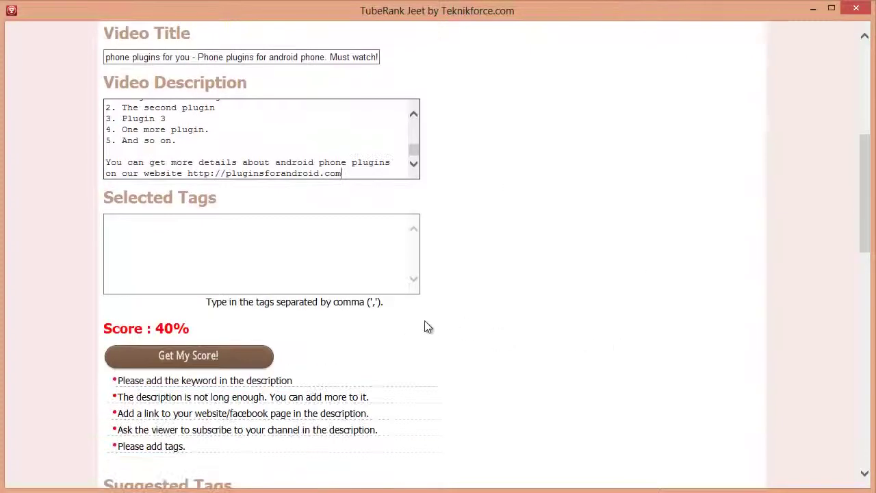
Recalculate the score and review the subscribe and add-tags tips.
scroll(424, 327, "down", 1)
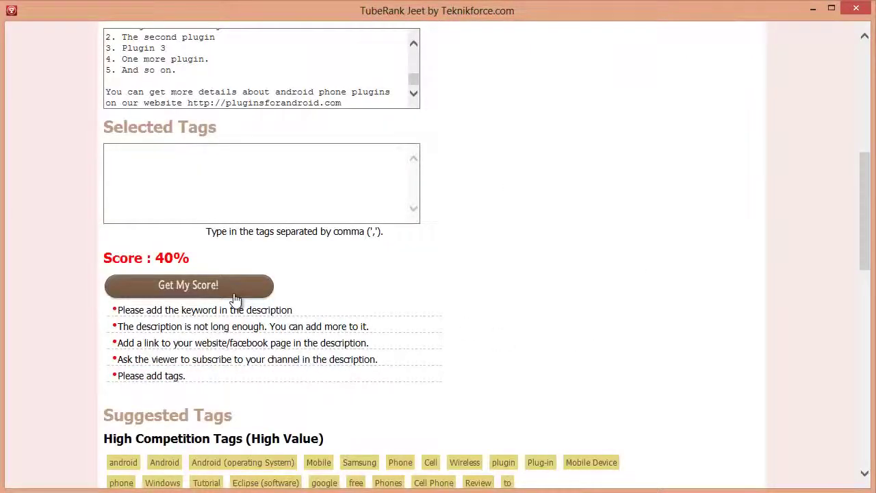
left_click(234, 295)
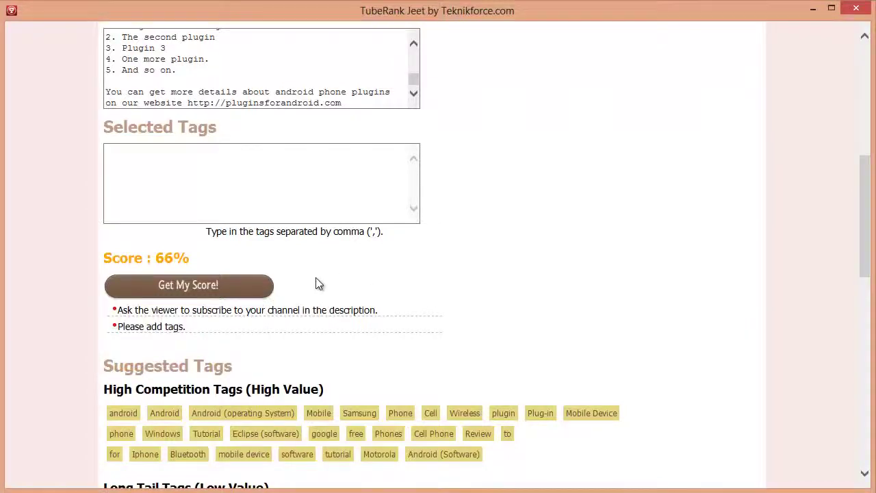
scroll(315, 281, "up", 1)
scroll(313, 279, "up", 1)
scroll(313, 279, "down", 1)
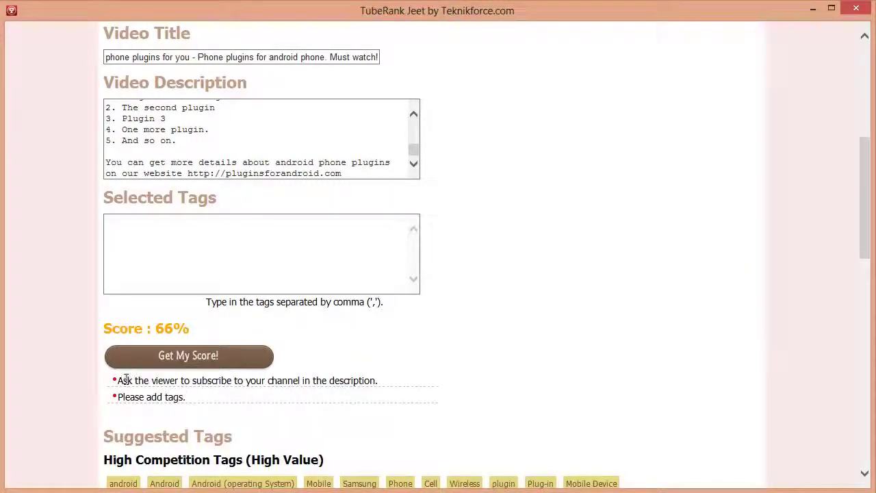
left_click_drag(118, 381, 378, 381)
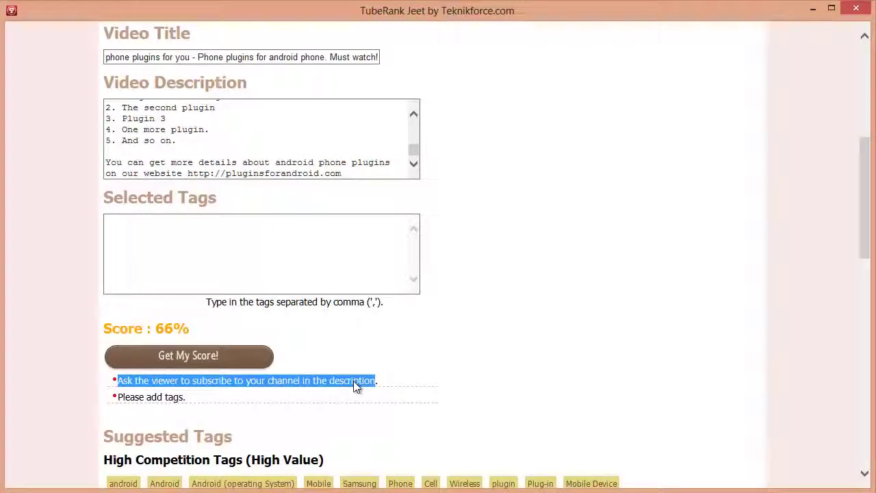
left_click(334, 381)
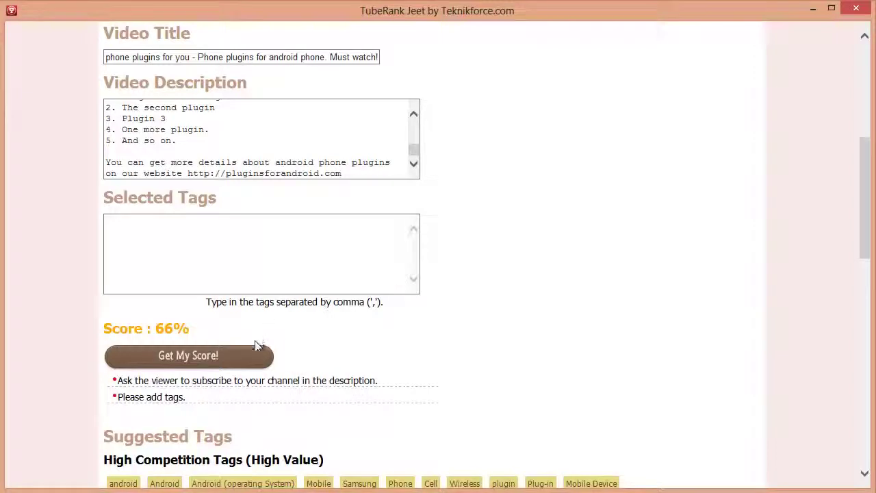
left_click_drag(184, 398, 143, 404)
left_click(354, 139)
scroll(364, 121, "down", 2)
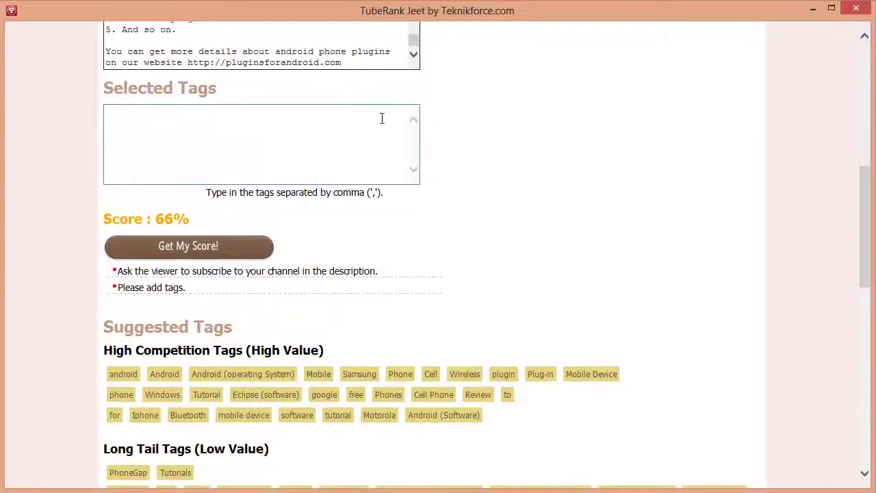
scroll(382, 118, "up", 1)
End the description with 'Please subscribe to our channel' and rescore to 72%.
left_click(372, 134)
key("Return")
key("Return")
type("Please subscribe to our channel")
left_click(188, 319)
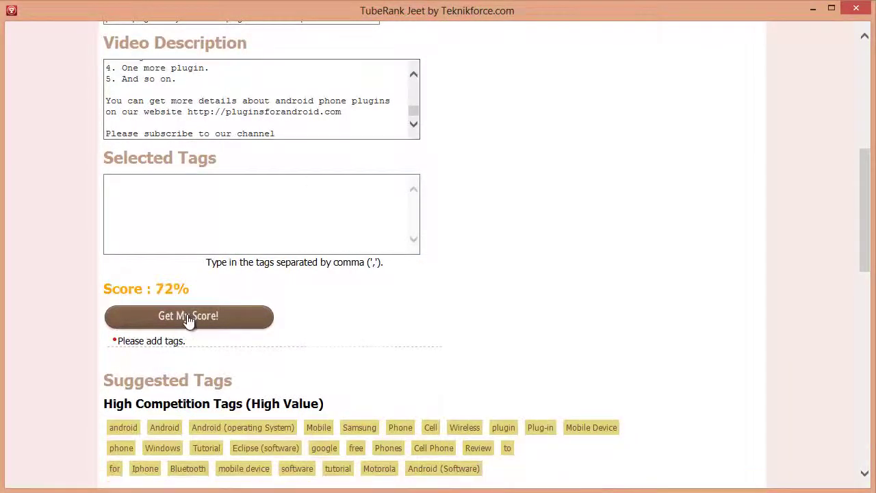
left_click_drag(188, 351, 133, 344)
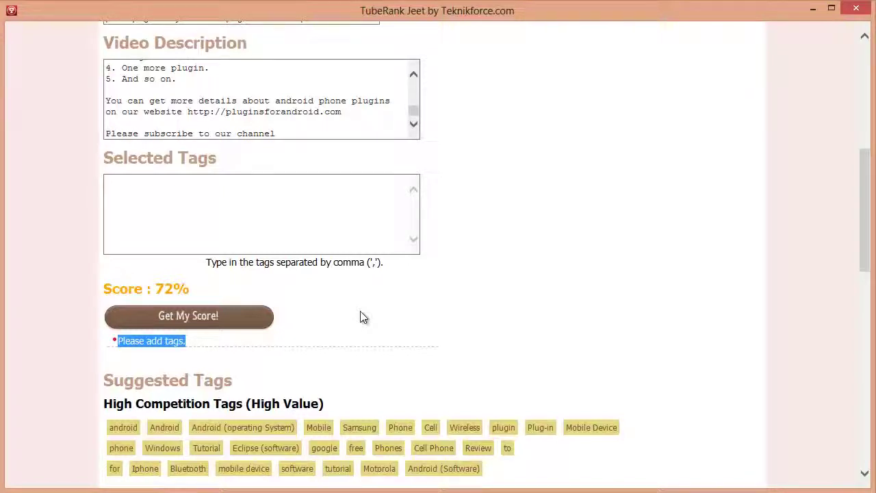
scroll(326, 317, "down", 2)
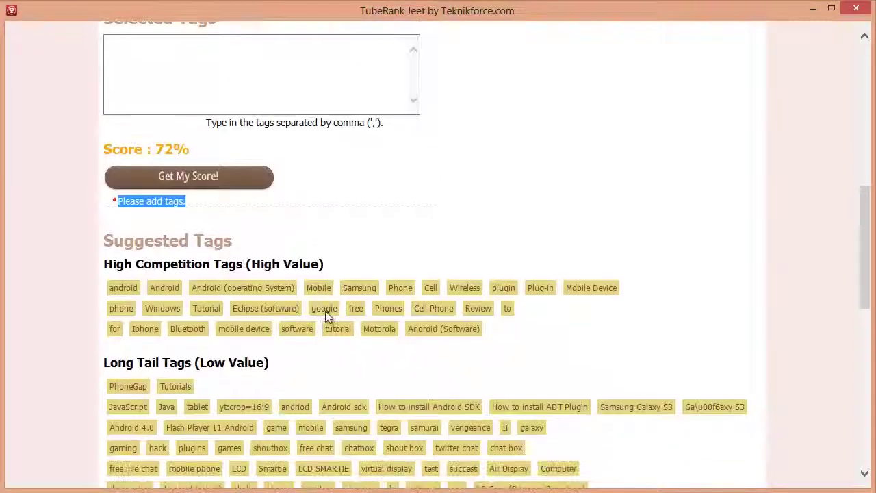
scroll(326, 317, "down", 2)
scroll(325, 317, "down", 1)
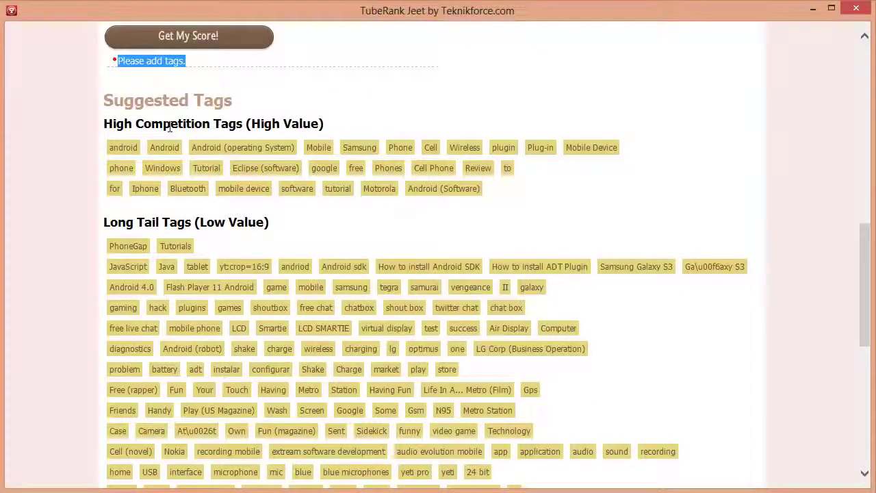
left_click_drag(133, 124, 278, 125)
scroll(141, 182, "down", 2)
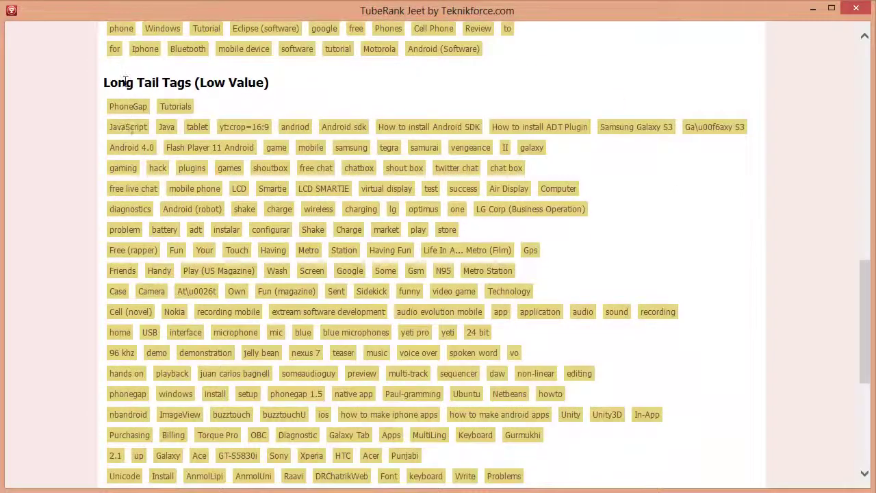
left_click_drag(104, 83, 264, 82)
scroll(271, 120, "up", 2)
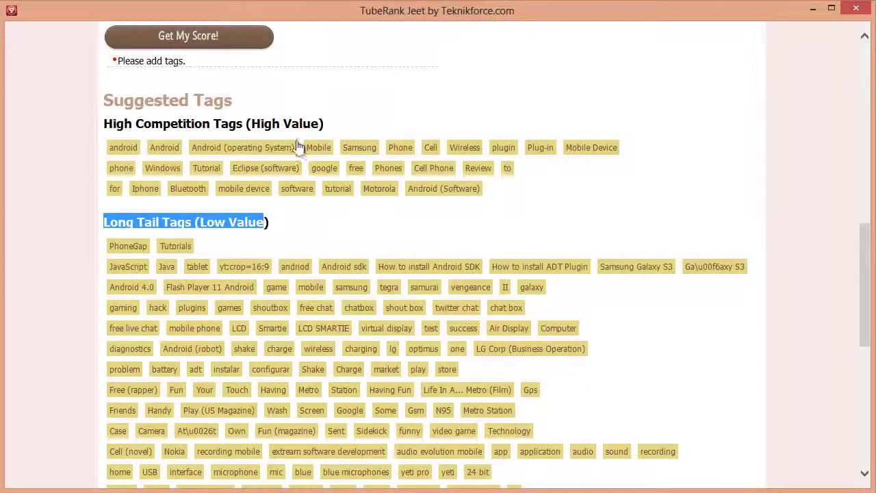
scroll(286, 217, "up", 2)
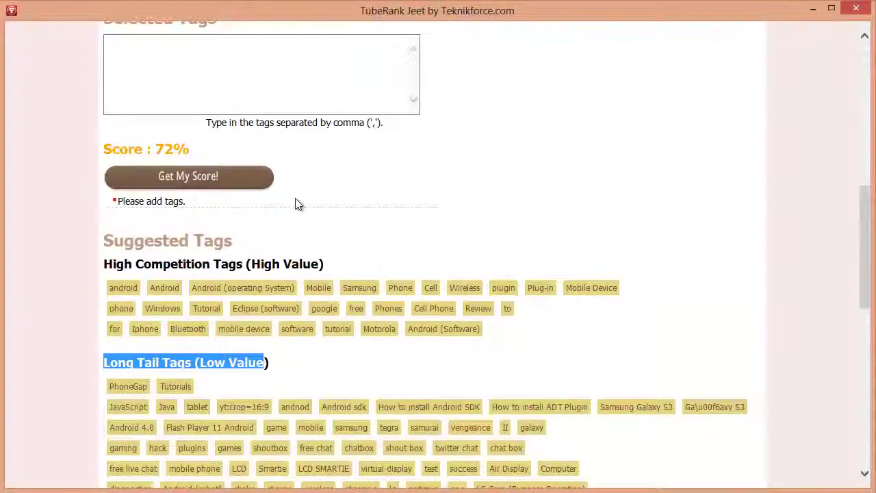
scroll(298, 204, "up", 1)
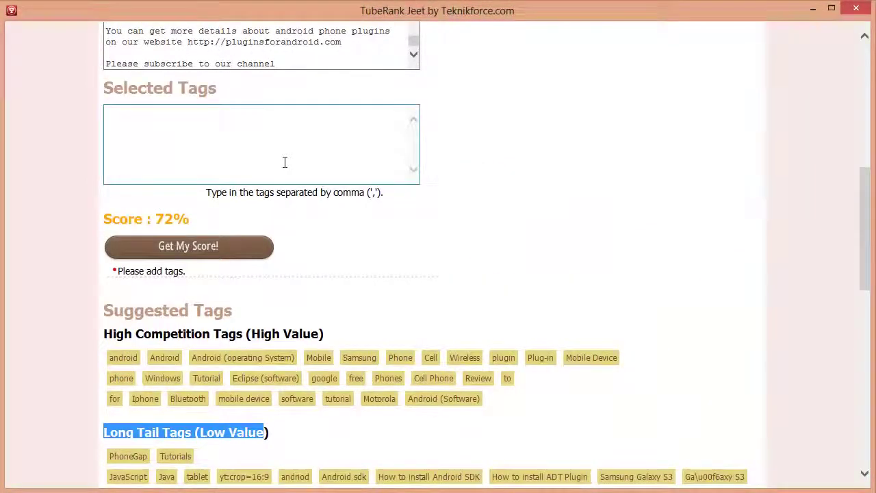
scroll(288, 164, "down", 2)
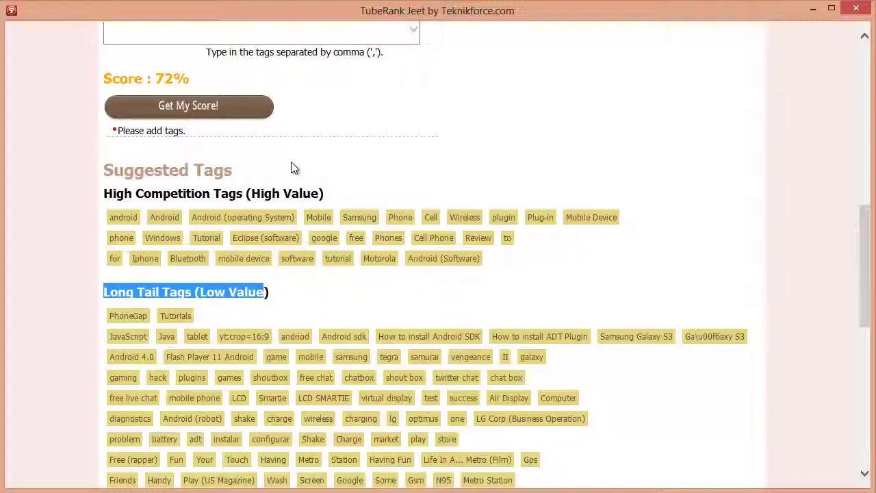
scroll(294, 169, "down", 2)
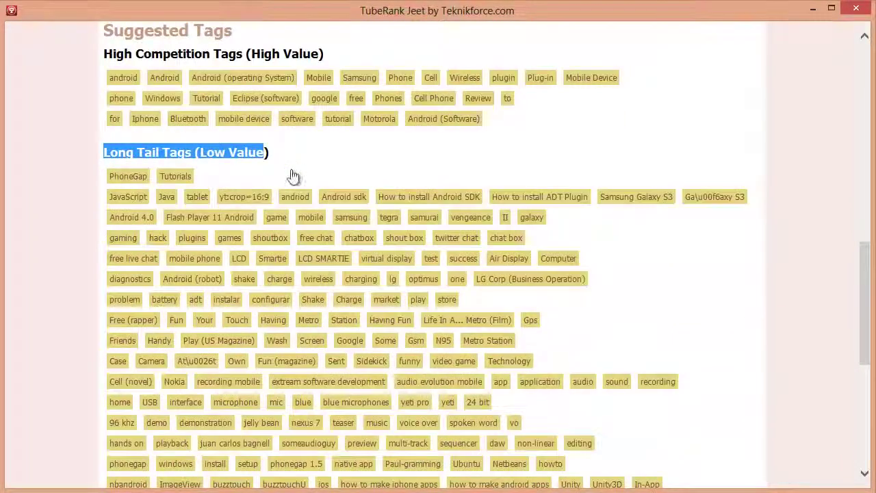
scroll(294, 180, "down", 1)
scroll(296, 233, "down", 2)
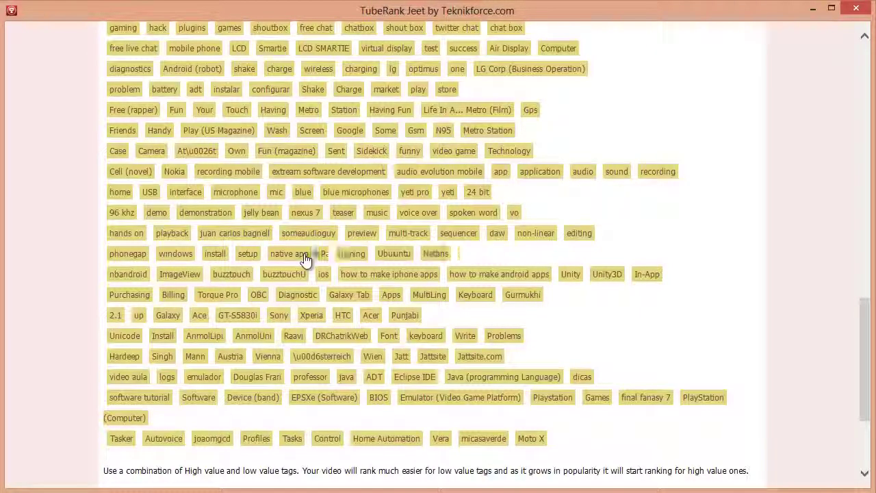
Add the music, spoken word, Xperia, how to make iphone apps and how to make android apps tags.
left_click(377, 213)
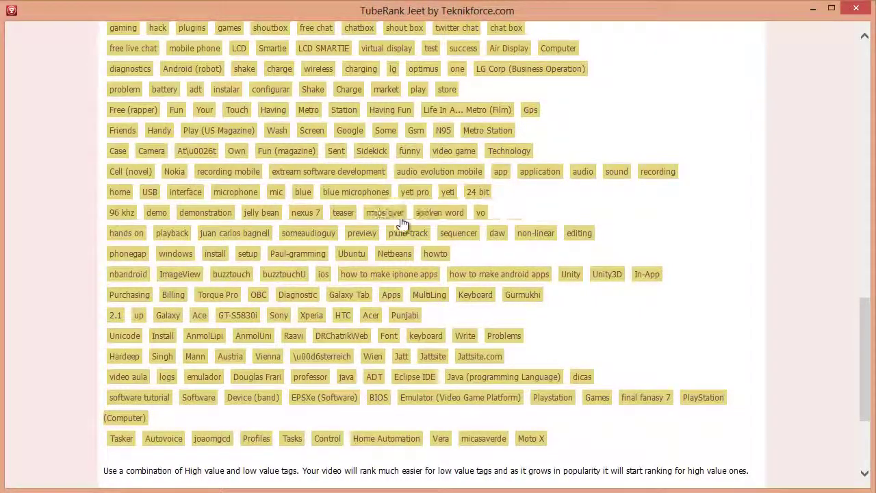
left_click(425, 216)
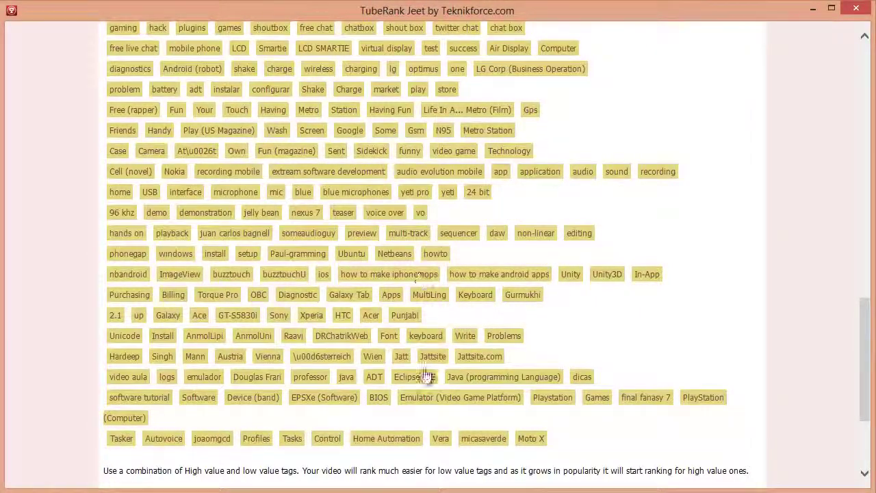
left_click(312, 317)
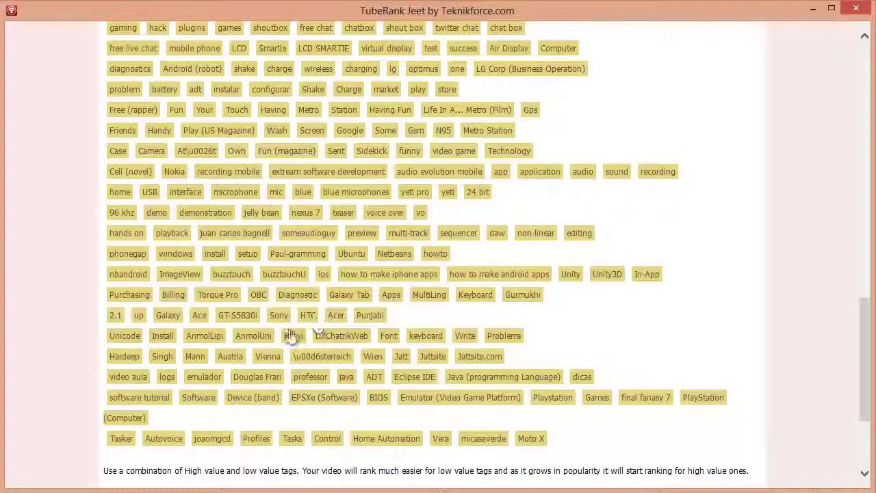
left_click(411, 282)
left_click(422, 284)
Add the Station, optimus and someaudioguy tags, then recalculate the score.
scroll(348, 317, "up", 5)
scroll(335, 310, "up", 2)
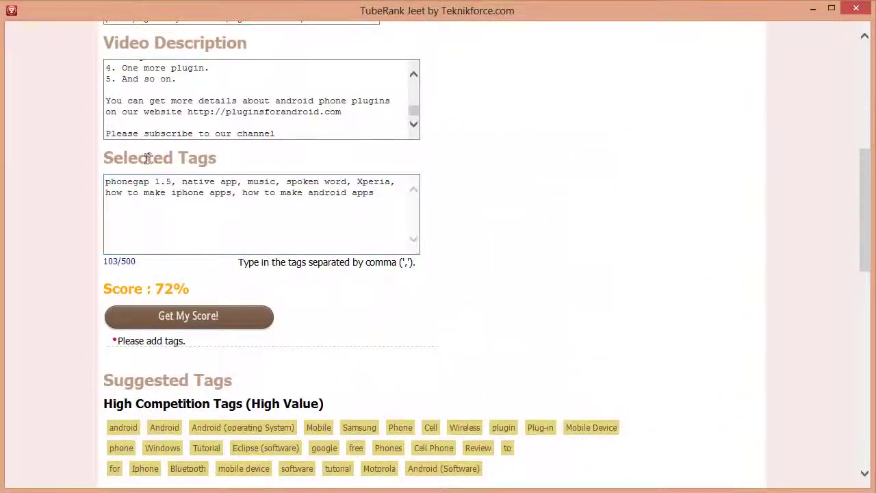
scroll(279, 199, "down", 1)
scroll(285, 200, "down", 6)
left_click(347, 183)
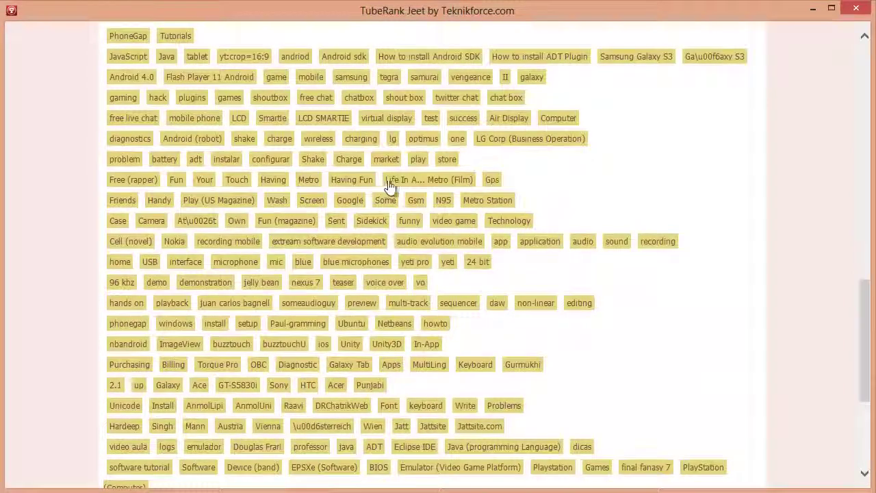
left_click(423, 144)
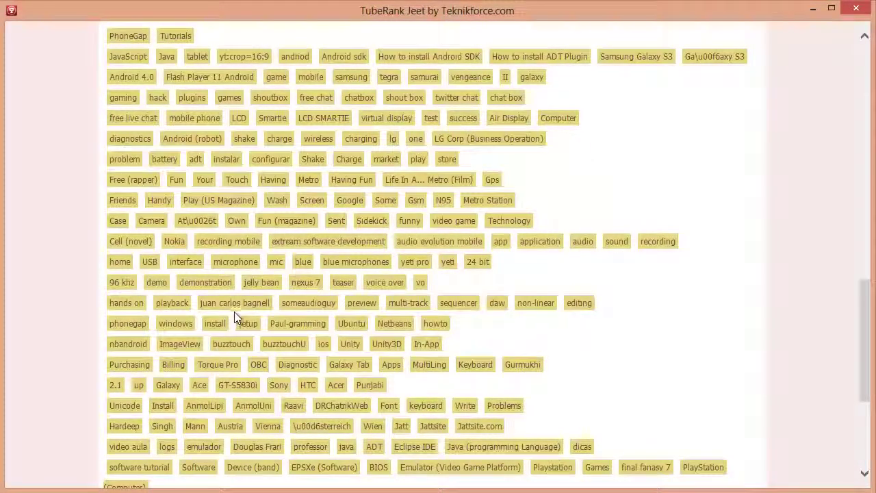
left_click(308, 306)
scroll(237, 326, "up", 4)
scroll(231, 332, "up", 3)
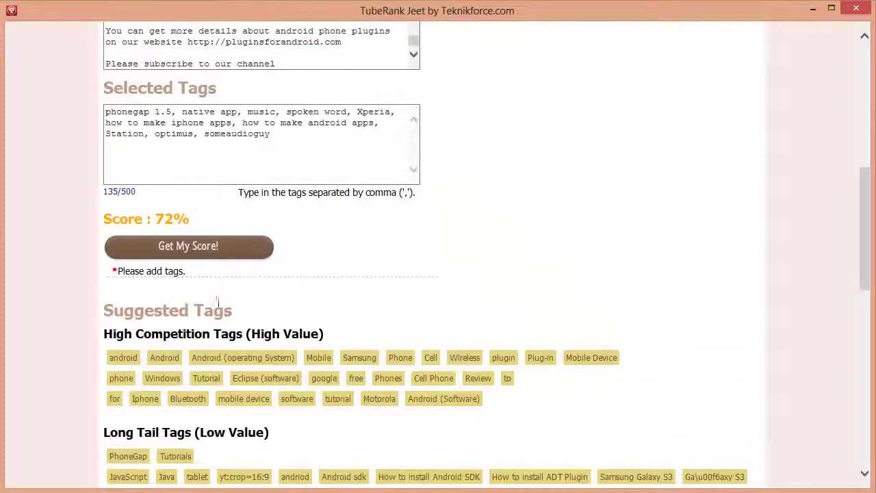
left_click(224, 257)
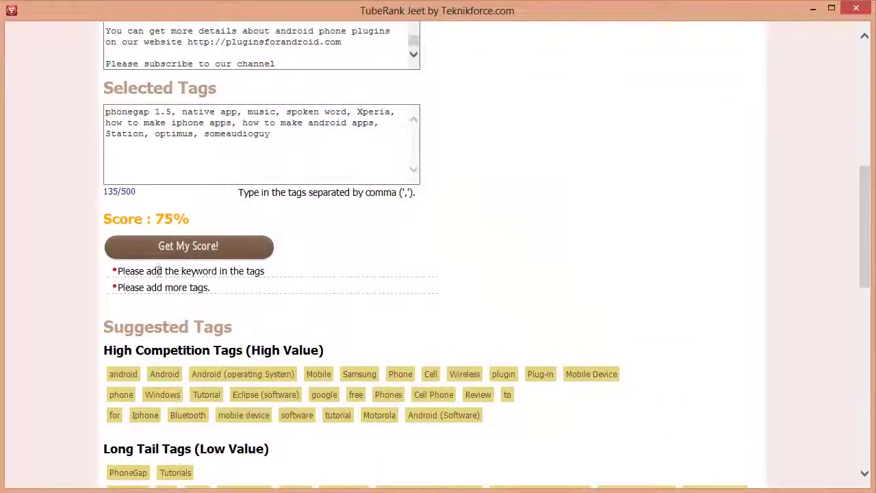
Highlight the missing-keyword warning in the score results.
left_click_drag(147, 271, 245, 272)
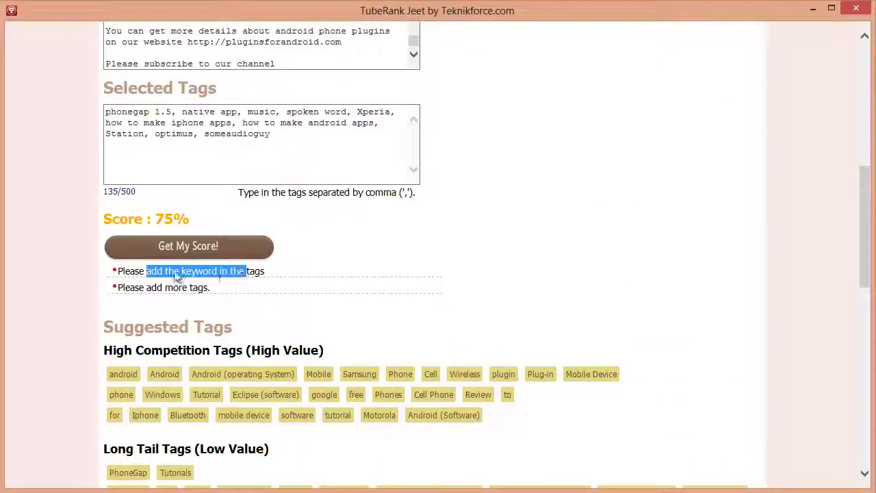
left_click_drag(147, 271, 228, 273)
scroll(288, 295, "up", 2)
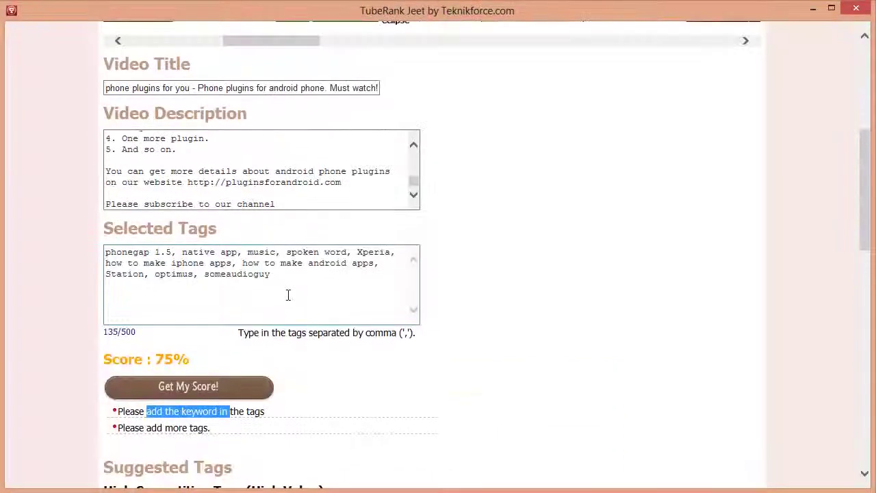
Append the tag 'android phone plugins' to the tag list and recalculate to 96%.
left_click(318, 307)
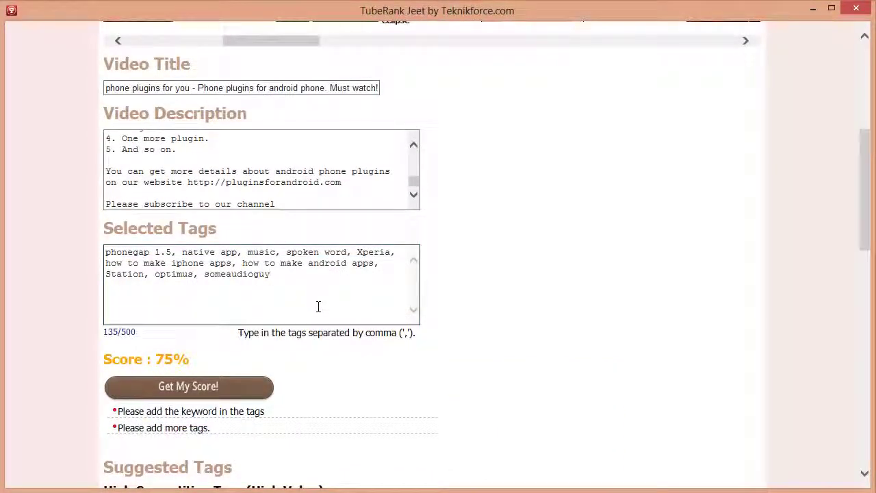
type(", android phone plugins")
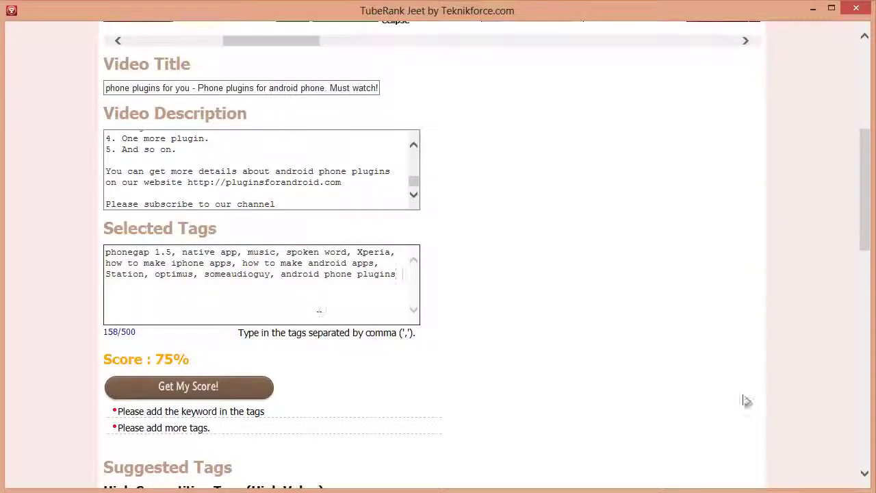
left_click(266, 395)
scroll(266, 396, "down", 1)
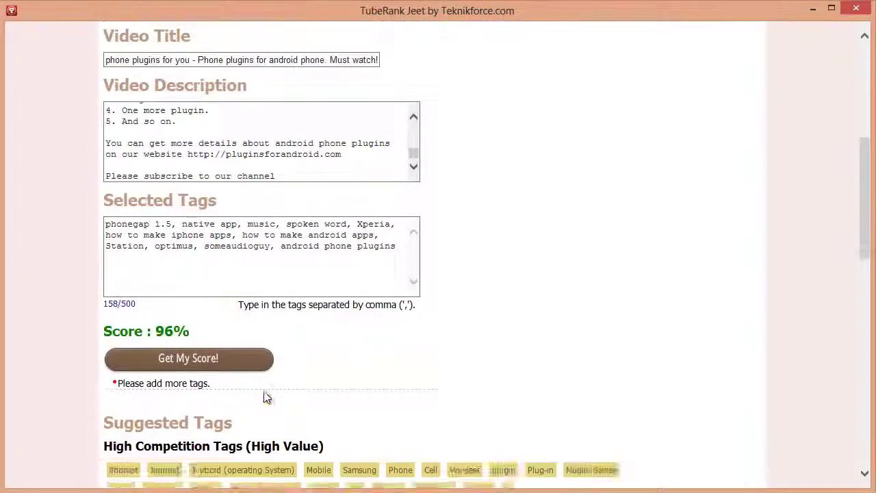
scroll(266, 397, "down", 3)
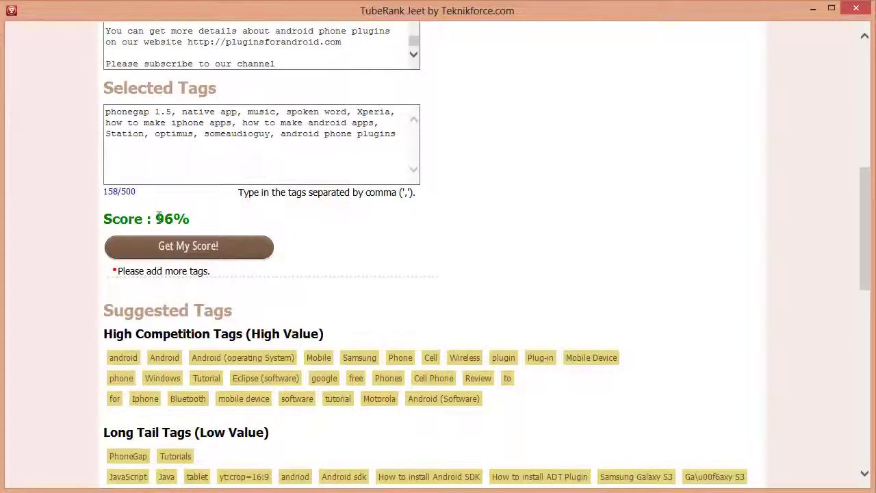
left_click_drag(158, 217, 190, 218)
left_click(193, 221)
scroll(385, 261, "up", 2)
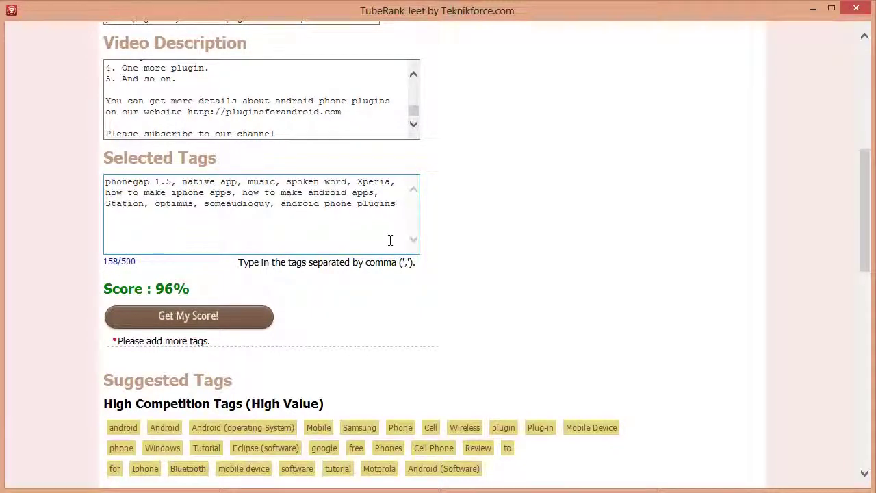
Add the Eclipse (software), Mobile, Android (operating System), Android, Cell and plugin tags.
scroll(390, 247, "down", 3)
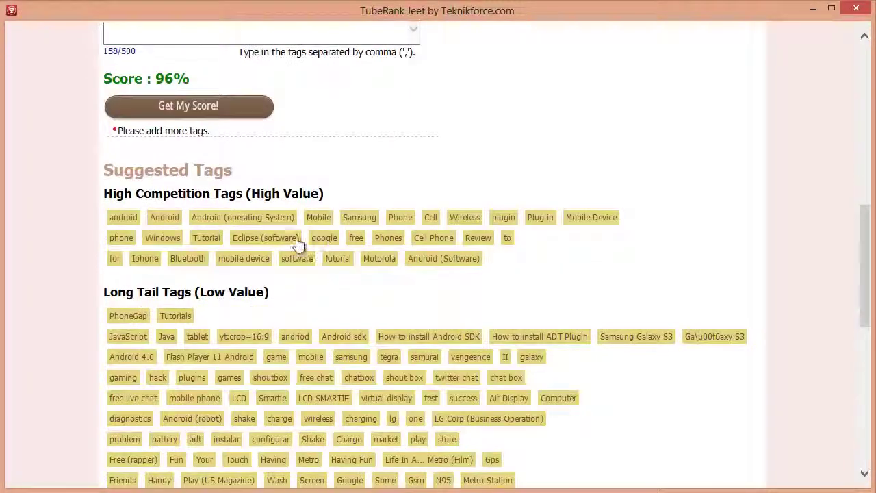
left_click(291, 239)
left_click(315, 218)
left_click(273, 217)
left_click(204, 217)
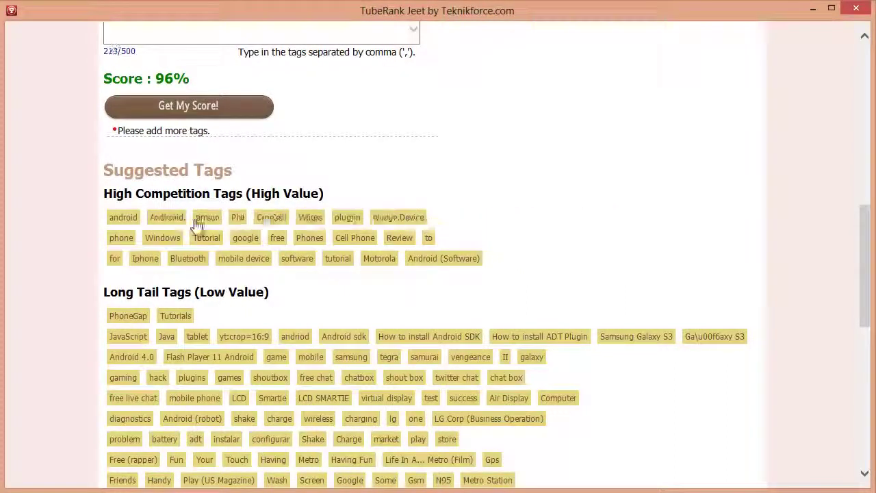
left_click(233, 219)
left_click(284, 219)
Add the Phones, Android (Software), Motorola and mobile device tags, then recalculate the score.
left_click(312, 238)
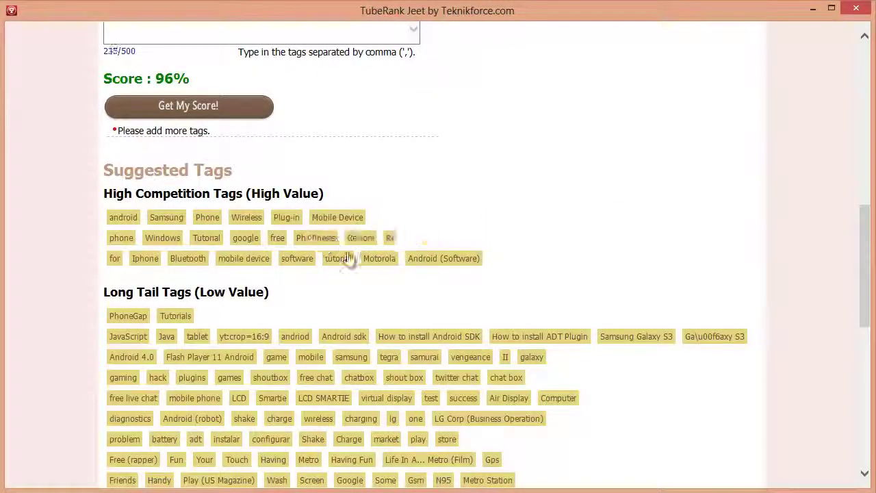
left_click(427, 263)
left_click(373, 263)
left_click(256, 262)
scroll(212, 264, "up", 2)
left_click(226, 318)
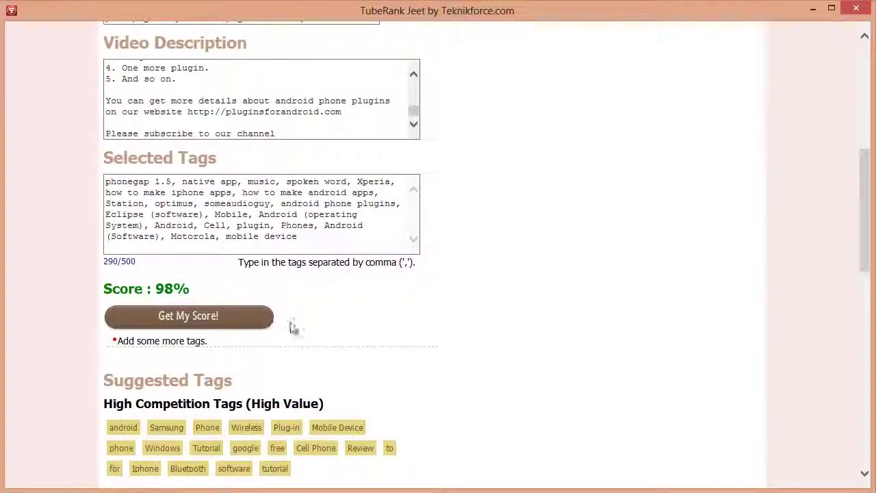
scroll(290, 323, "up", 4)
scroll(291, 323, "up", 1)
scroll(291, 321, "down", 2)
scroll(290, 321, "down", 2)
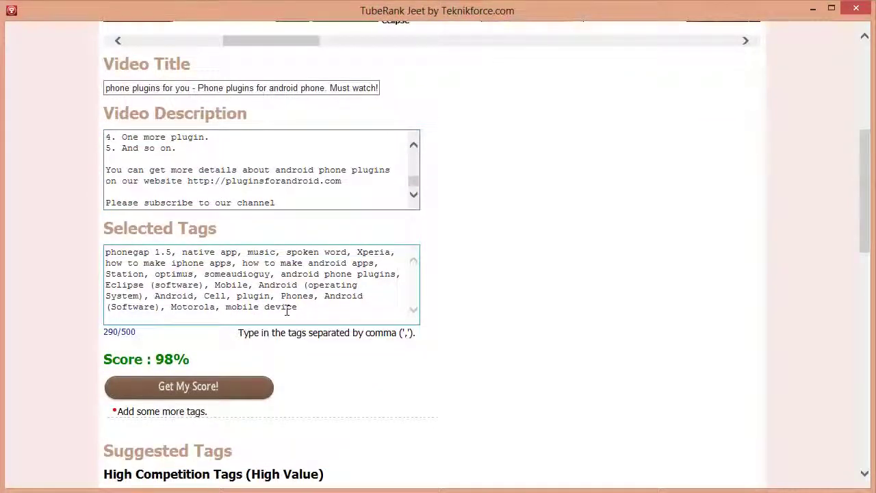
Prefix the video title with 'Android'.
scroll(287, 309, "up", 1)
left_click(117, 157)
type("Android")
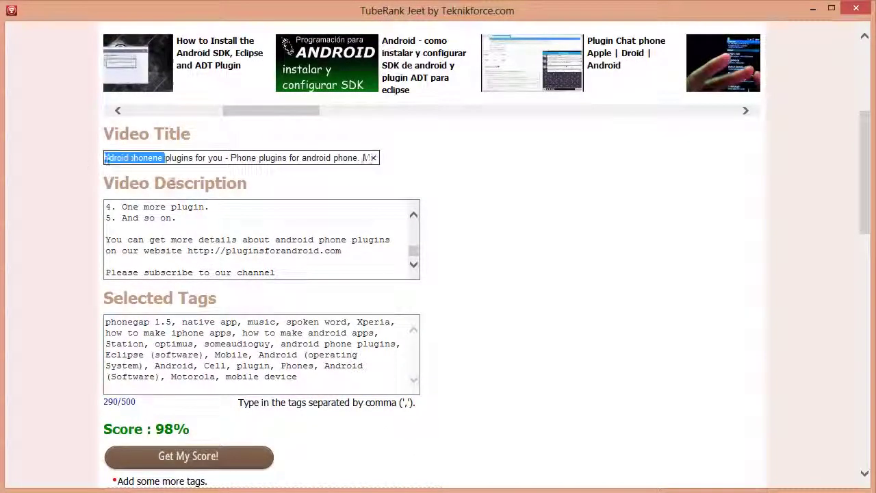
left_click(165, 229)
Select the entire tag list, then clear the selection.
scroll(194, 286, "down", 1)
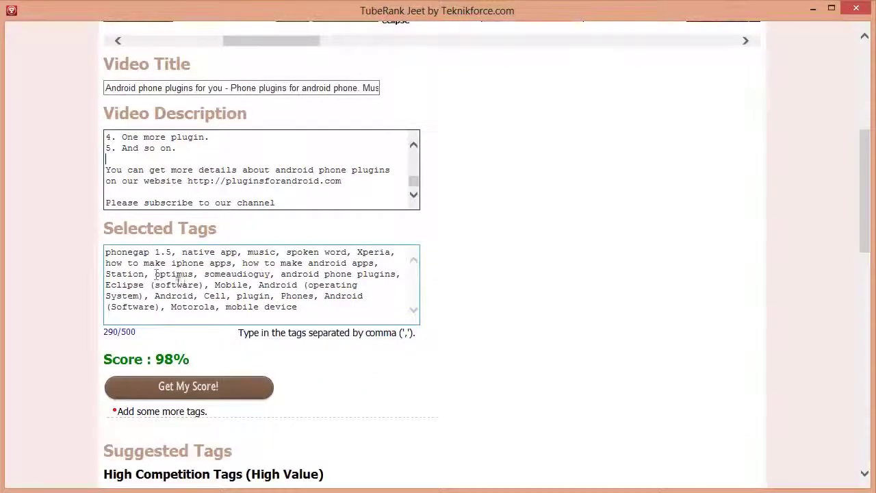
triple_click(272, 273)
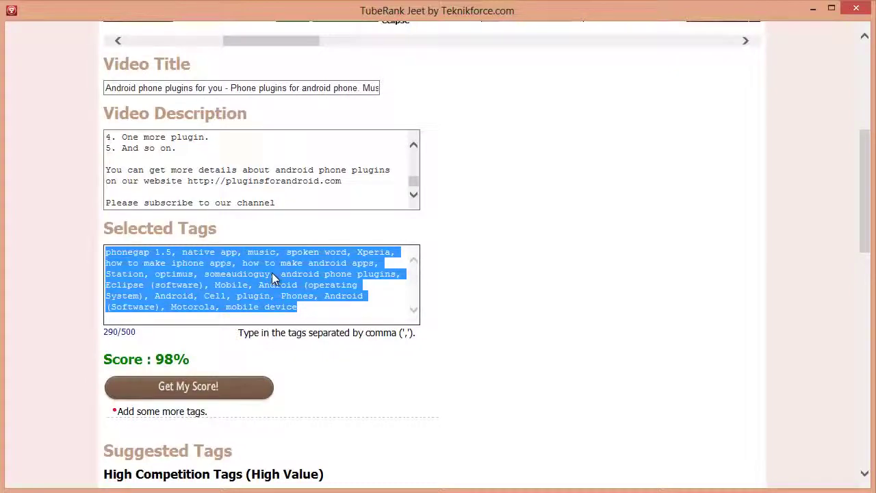
scroll(272, 273, "up", 1)
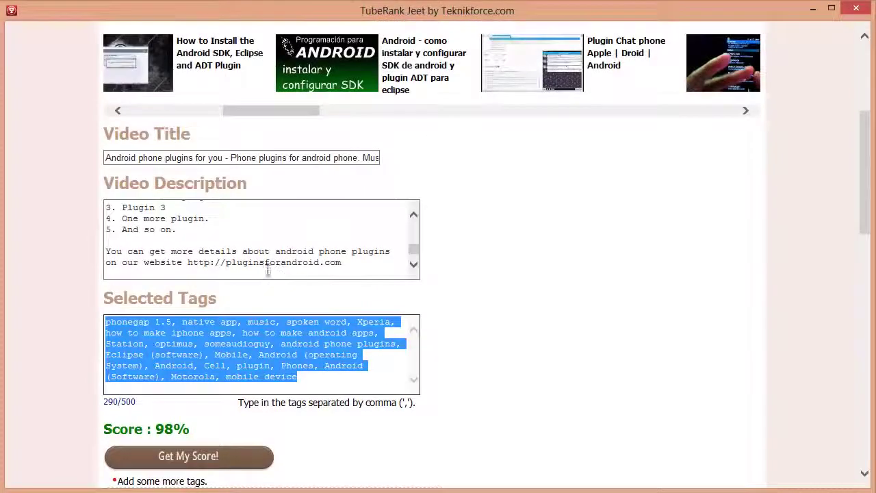
left_click(247, 214)
Scroll through the Analysis tab to review the unchanged 98% score.
scroll(280, 249, "up", 2)
scroll(280, 249, "up", 2)
scroll(280, 249, "up", 4)
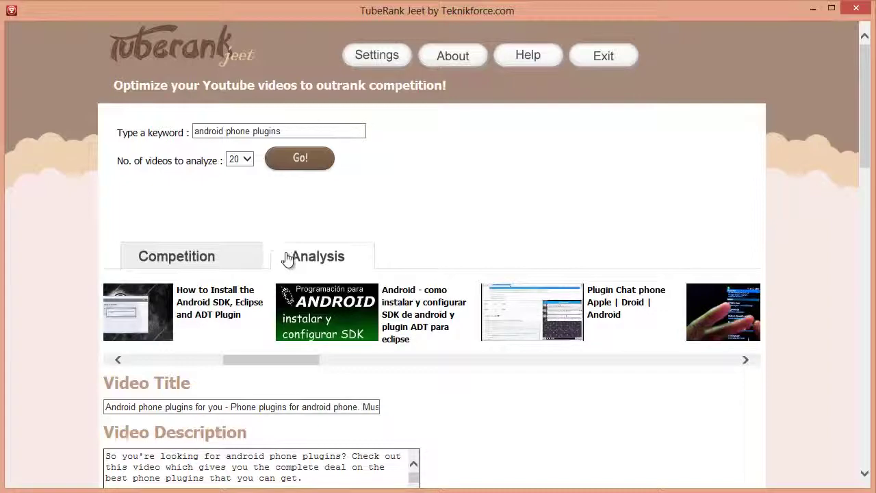
scroll(390, 240, "down", 2)
scroll(390, 240, "up", 2)
scroll(254, 186, "down", 4)
scroll(265, 226, "down", 1)
scroll(267, 288, "down", 1)
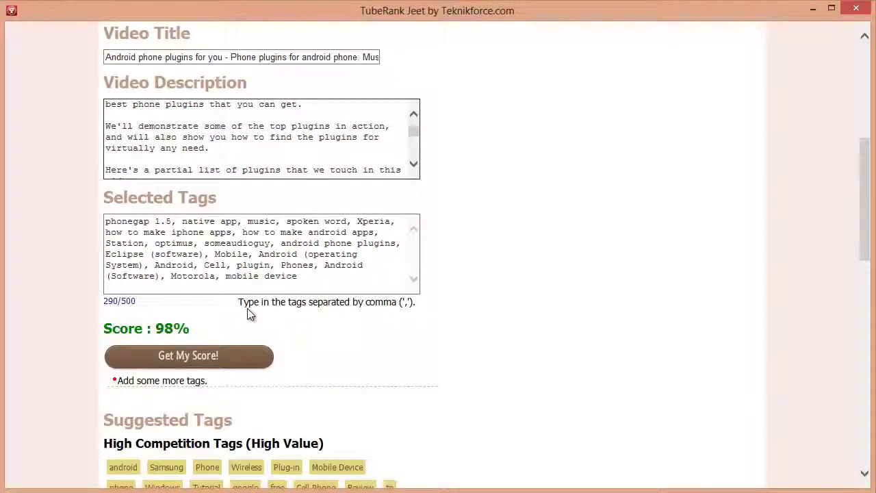
scroll(416, 376, "up", 2)
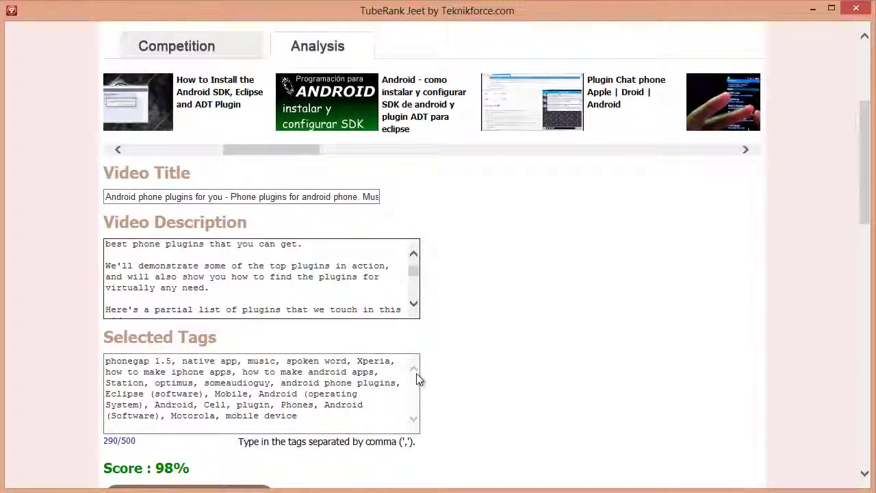